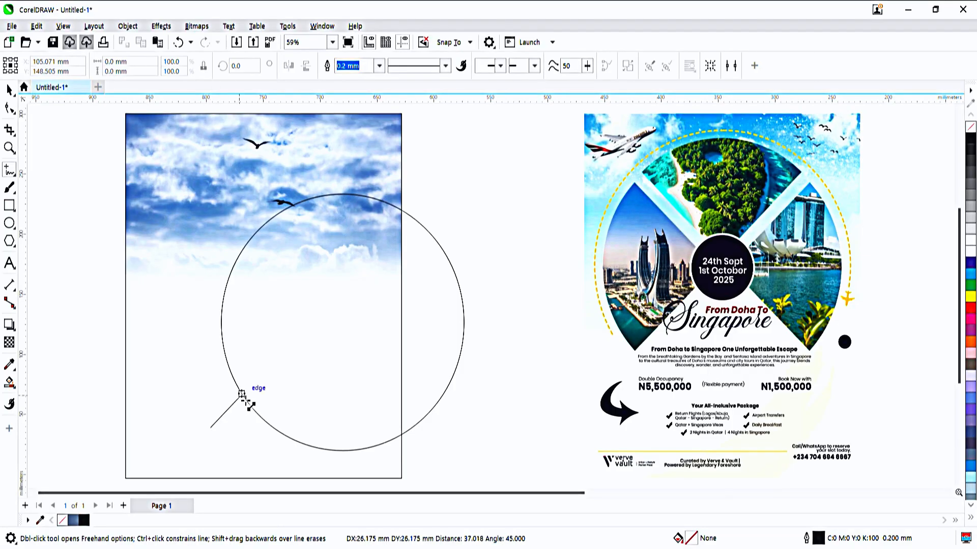
- Draw a vertical line about 253 mm long across the circle and centre it on the circle in both directions
click(234, 387)
key(ctrl+z)
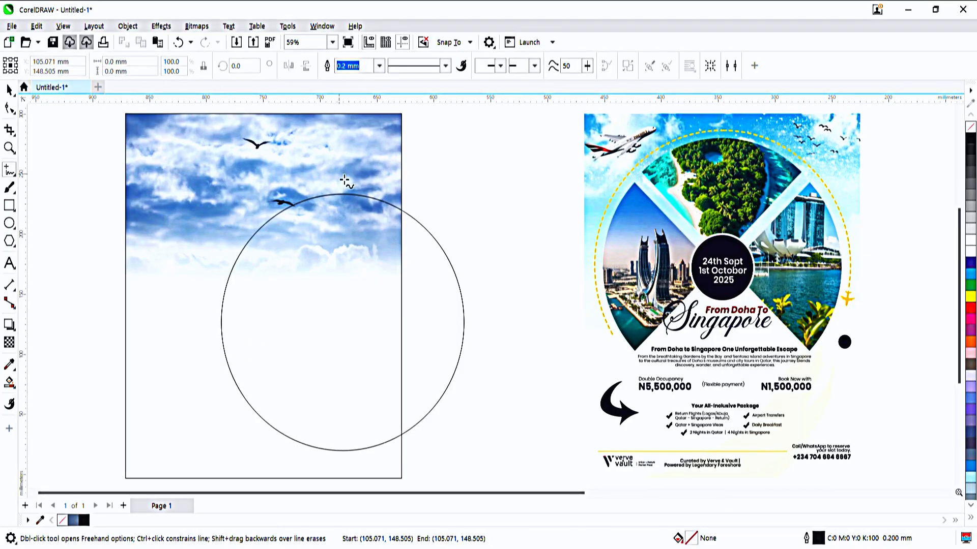
click(346, 163)
click(346, 477)
key(space)
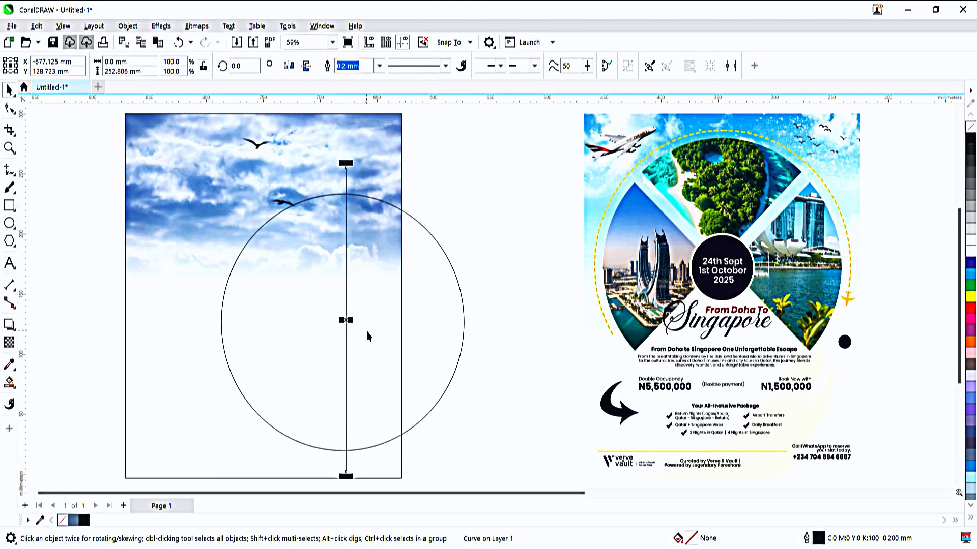
shift+click(366, 332)
key(c)
key(e)
click(500, 316)
- Rotate a copy of the vertical line by 90° about its centre to form a horizontal line through the circle
click(343, 323)
click(344, 323)
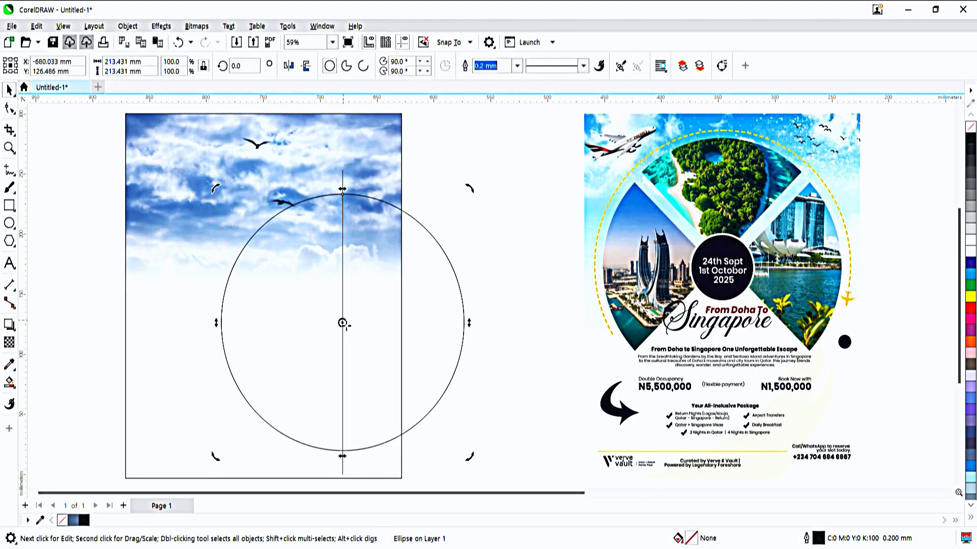
drag(473, 190, 521, 294)
click(344, 181)
click(344, 182)
drag(343, 161, 464, 335)
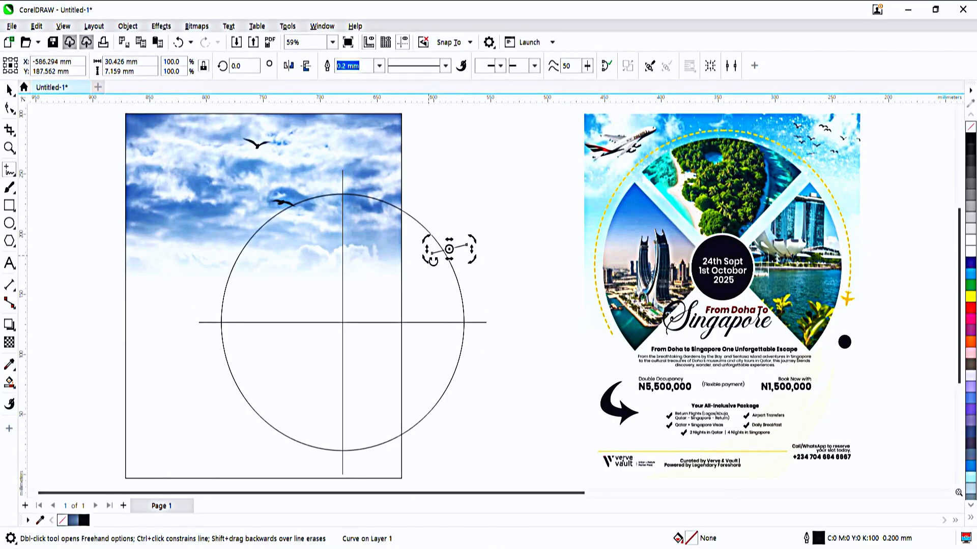
click(444, 263)
click(444, 263)
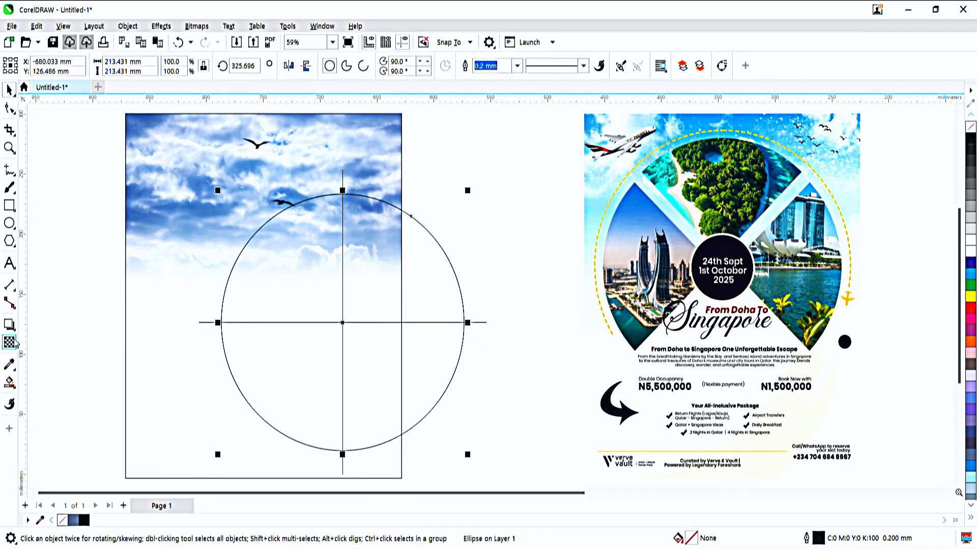
click(10, 382)
click(407, 268)
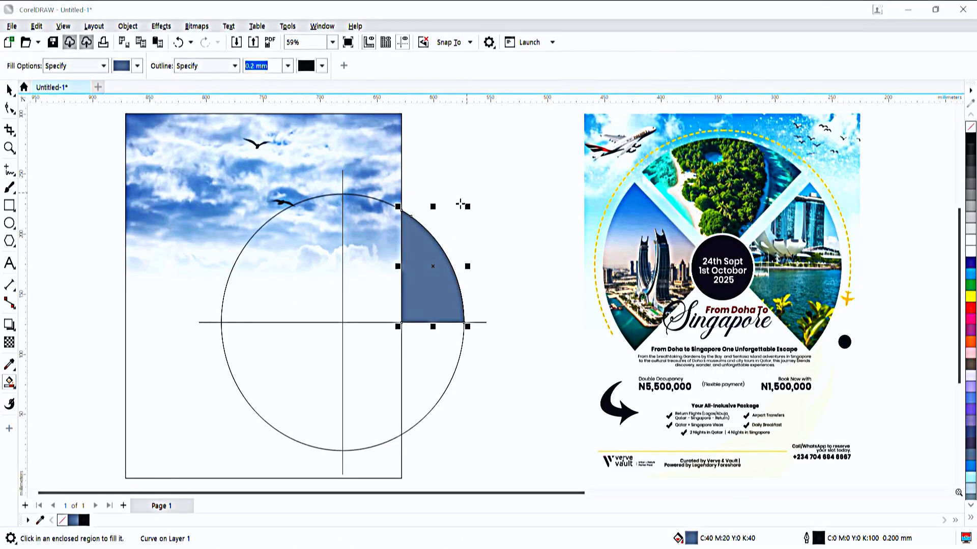
key(ctrl+z)
key(space)
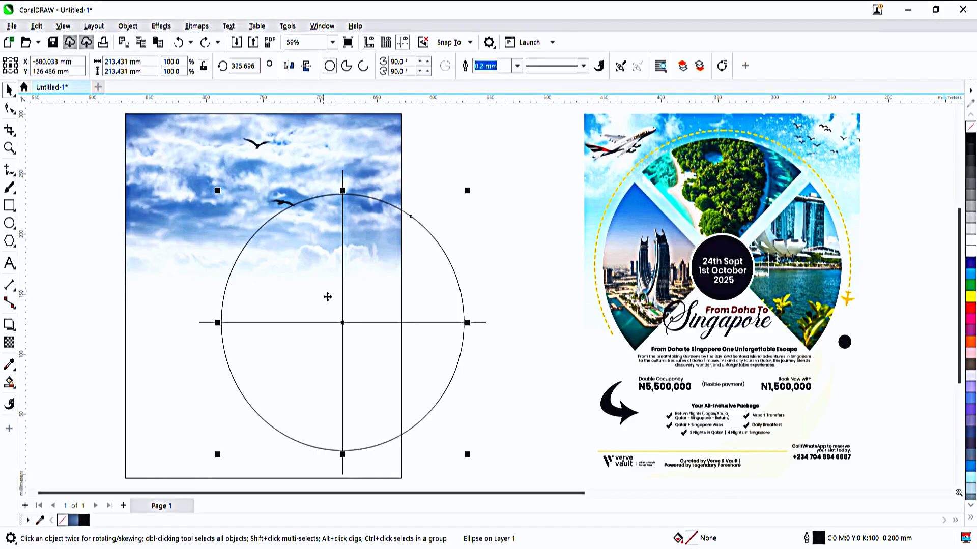
- Create a filled shape from the circle's upper-left quarter with Smart Fill and move it clear of the circle
click(326, 296)
click(8, 381)
click(301, 275)
key(space)
drag(272, 279, 159, 258)
- Delete the original circle and the two crossing construction lines, keeping the sky background
click(292, 279)
key(Delete)
click(389, 339)
key(Delete)
key(ctrl+z)
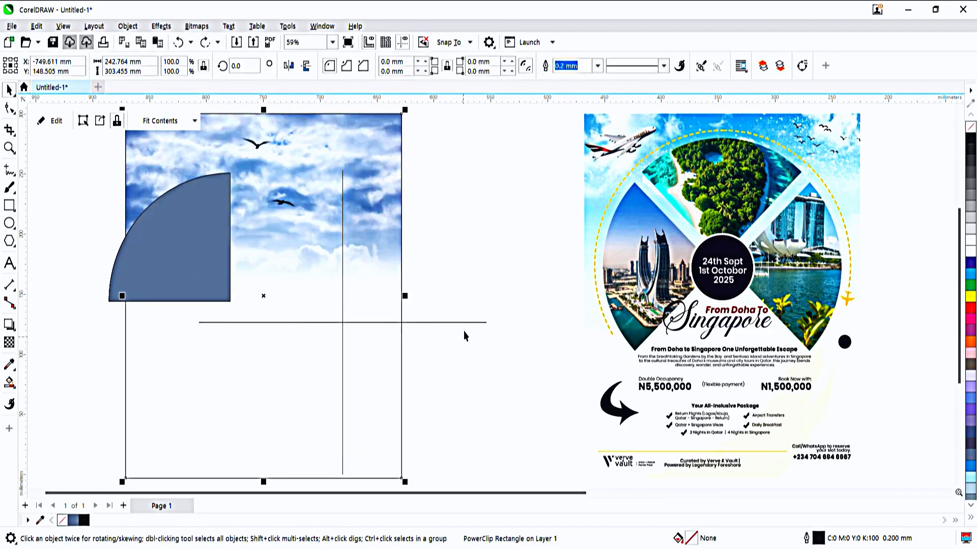
click(462, 329)
click(462, 323)
key(Delete)
click(343, 320)
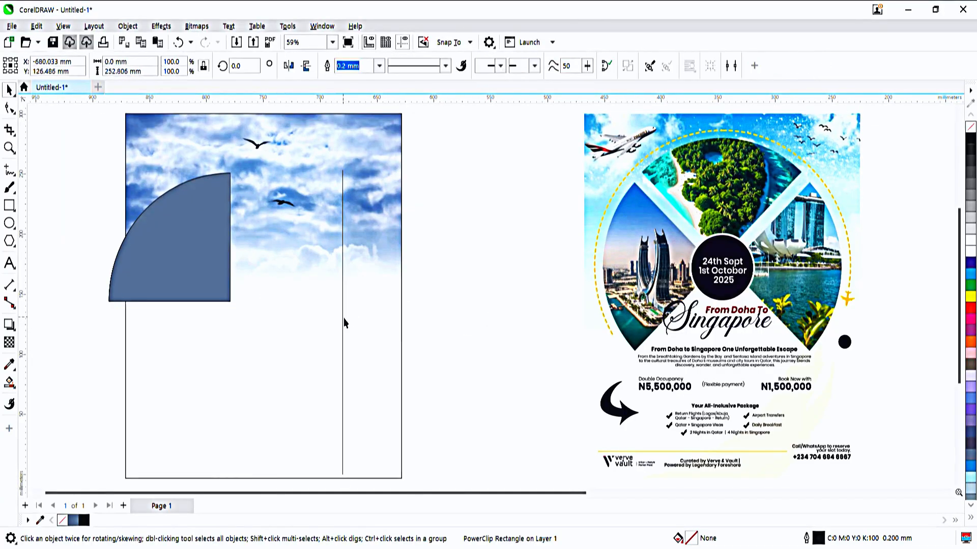
key(Delete)
- Rotate the quarter shape to 315° so its tip points down, and centre it horizontally on the flyer background
click(188, 258)
drag(242, 177, 331, 229)
shift+click(289, 276)
key(c)
- Set the wedge's rotation centre at its tip and rotate copies to form adjoining right and left wedges
click(282, 259)
click(407, 248)
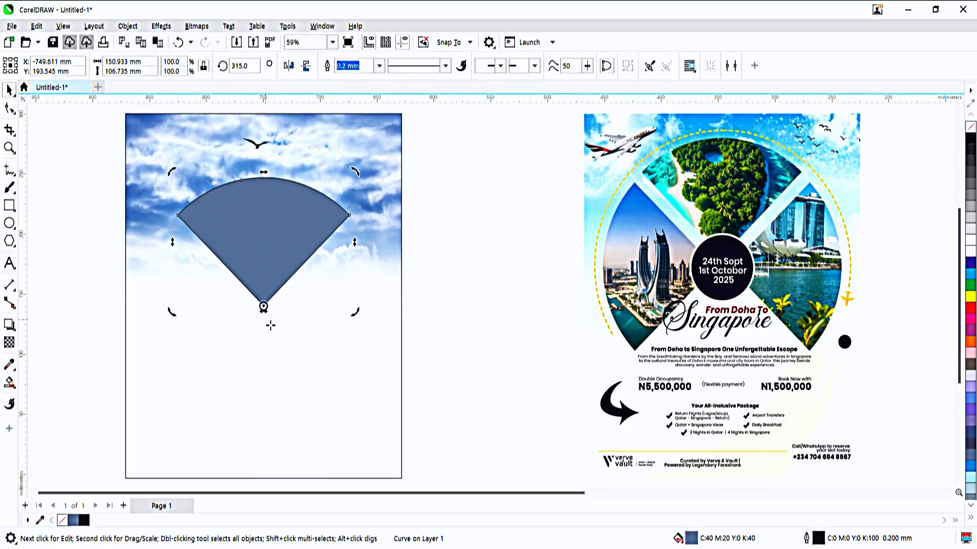
drag(360, 173, 390, 400)
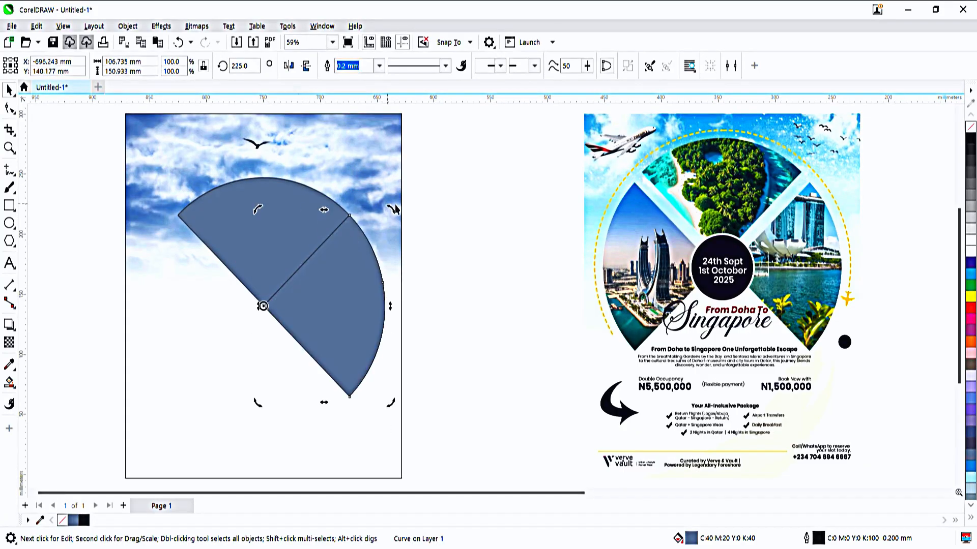
drag(394, 209, 110, 447)
- Nudge the right wedge about 6 mm right and 6 mm down to open a gap from the top wedge
click(351, 343)
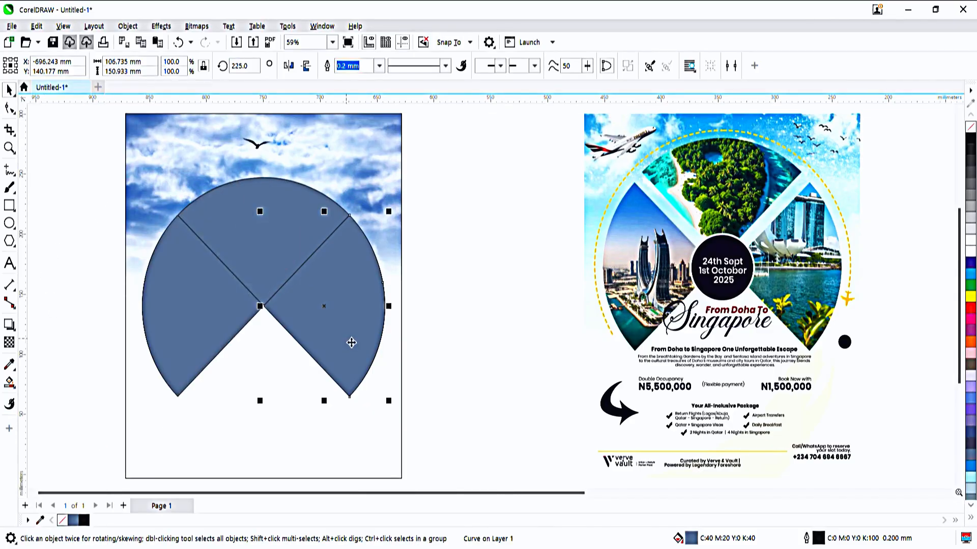
key(Right)
key(Right)
key(Right)
key(Right)
key(Right)
key(Right)
key(Right)
key(Right)
key(Right)
key(Right)
key(Right)
key(Right)
key(Right)
key(Right)
key(Right)
key(Right)
key(Right)
key(Right)
key(Right)
key(Right)
key(Down)
key(Down)
key(Down)
key(Down)
key(Down)
key(Down)
key(Down)
key(Down)
key(Down)
key(Down)
key(Down)
key(Down)
key(Down)
key(Down)
key(Down)
key(Down)
key(Down)
key(Down)
key(Down)
key(Down)
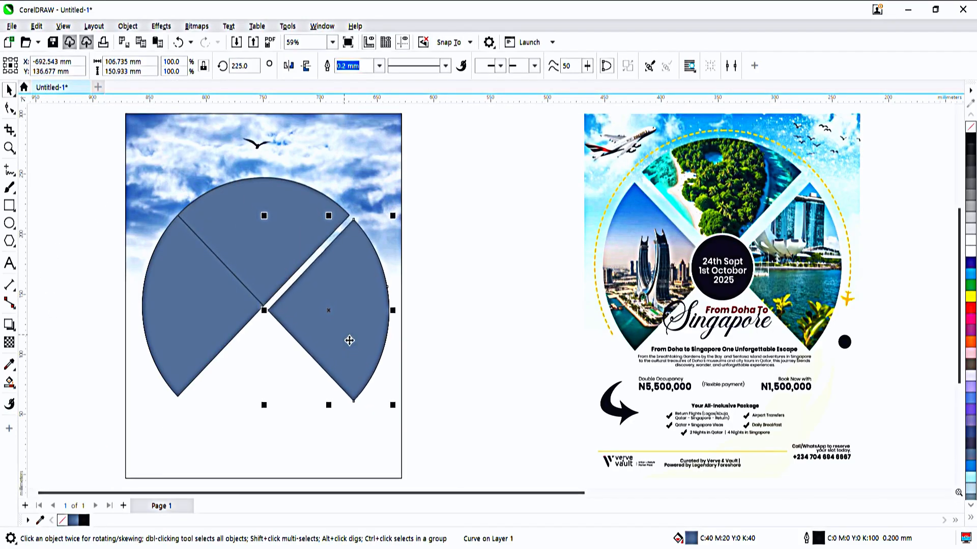
click(198, 294)
click(361, 311)
key(Right)
key(Right)
key(Right)
key(Right)
key(Right)
key(Right)
key(Right)
key(Right)
key(Right)
key(Right)
key(Right)
key(Right)
key(Right)
key(Right)
key(Right)
key(Right)
key(Right)
key(Right)
key(Right)
key(Right)
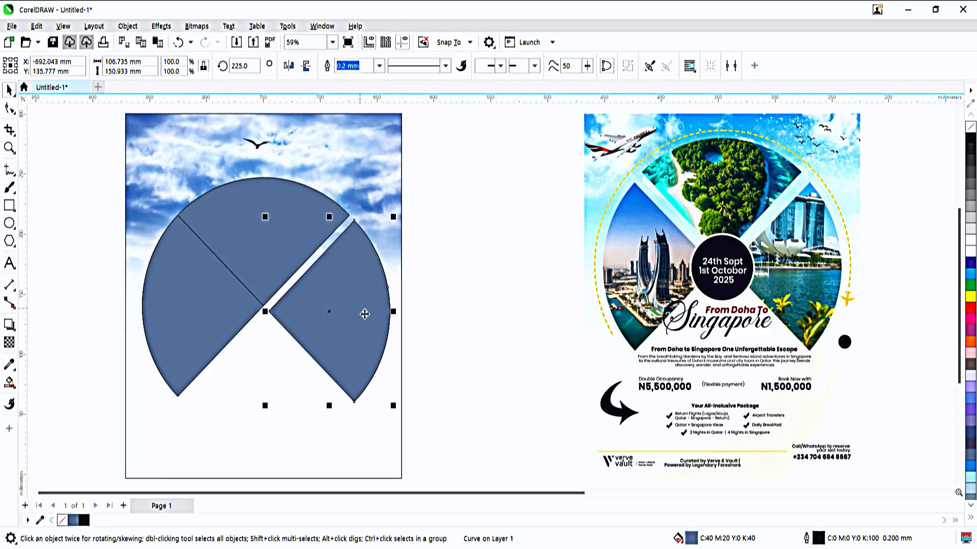
key(Down)
key(Down)
key(Down)
key(Down)
key(Down)
key(Down)
key(Down)
key(Down)
key(Down)
key(Down)
key(Down)
key(Down)
key(Down)
key(Down)
key(Down)
key(Down)
key(Down)
key(Down)
key(Down)
key(Down)
- Replace the left wedge with a mirrored copy of the right wedge, spaced with a matching gap from the top wedge
click(202, 289)
key(Delete)
click(381, 312)
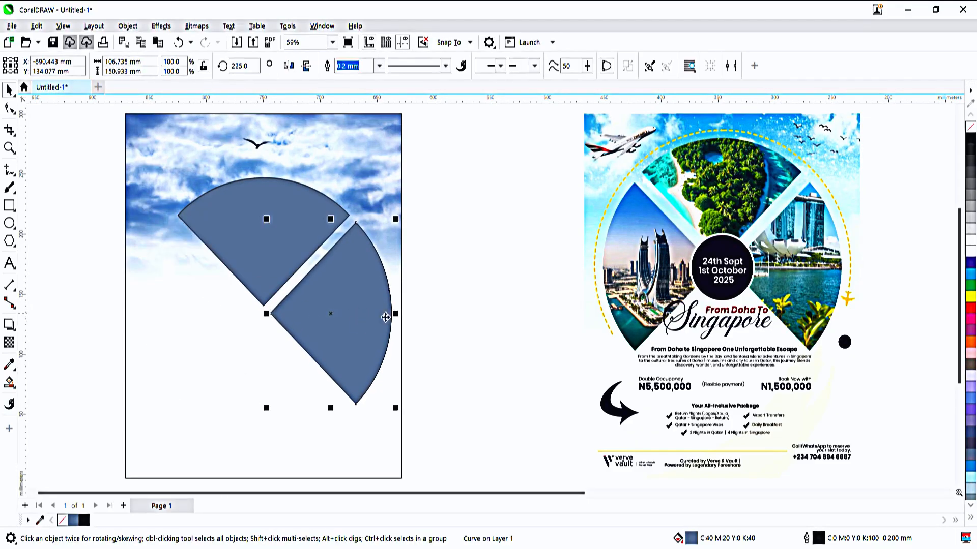
drag(395, 314, 205, 303)
right_click(215, 307)
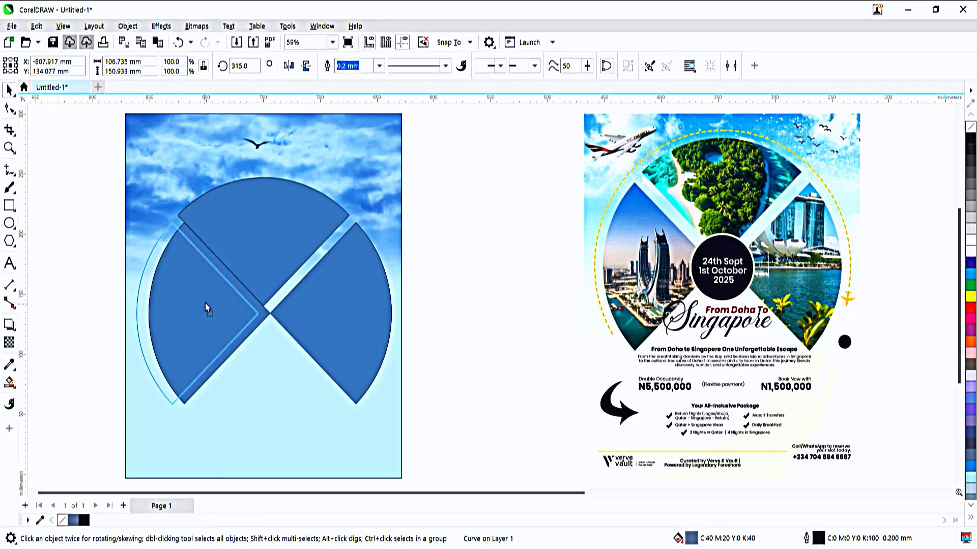
click(498, 330)
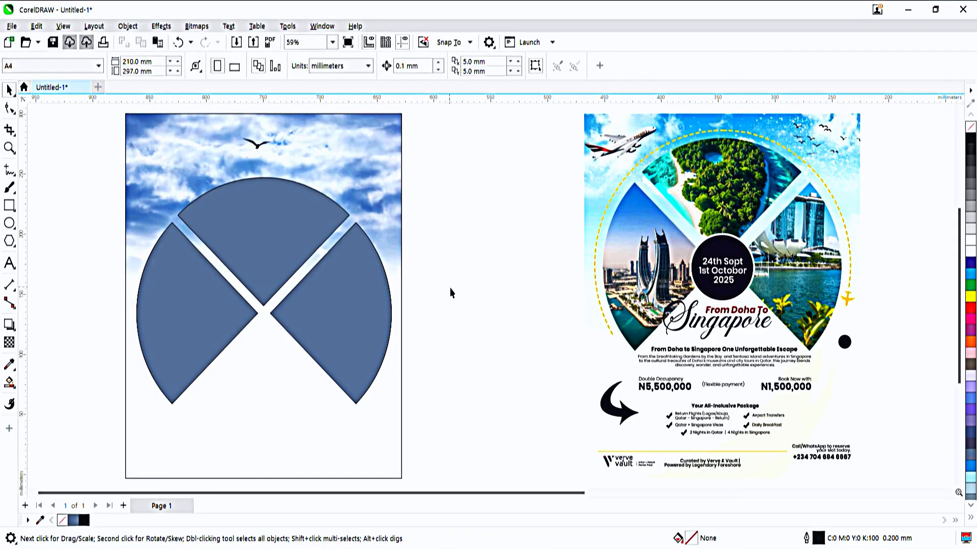
- Scale all three wedges together to 94.6% and move them slightly up on the flyer
click(291, 227)
shift+click(347, 283)
shift+click(180, 331)
drag(396, 408, 388, 402)
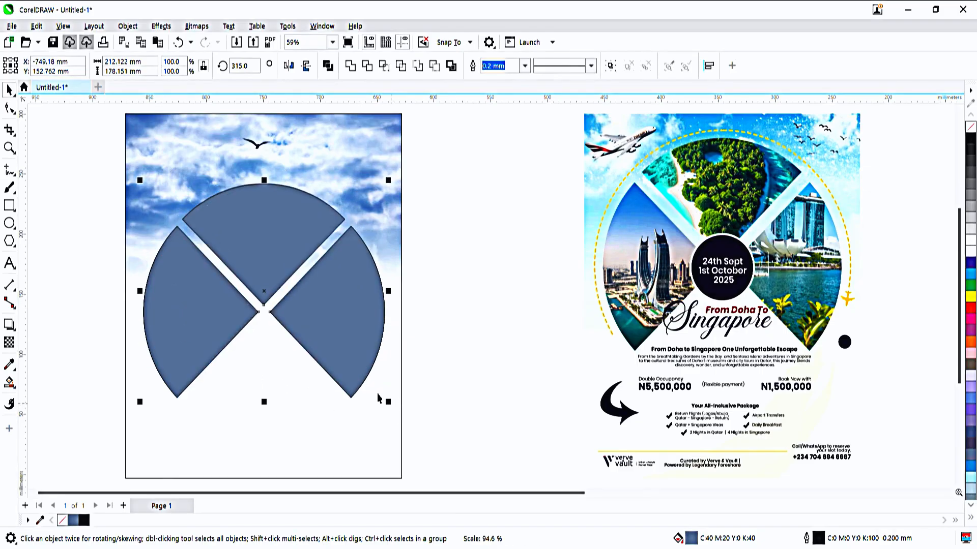
drag(271, 298, 269, 292)
click(428, 292)
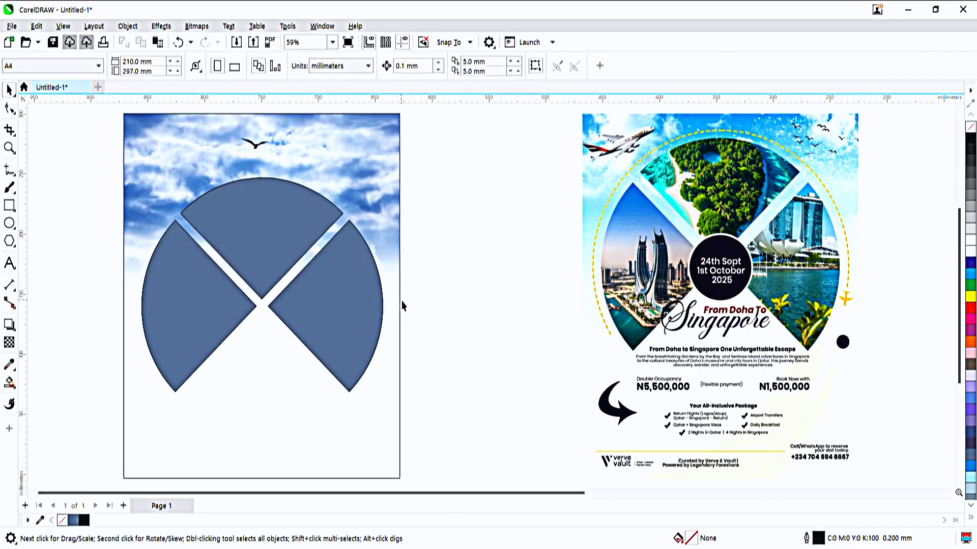
- Paste the photo of the three hotel towers, scale it to about 174 mm wide and move it beside the flyer
key(alt+Tab)
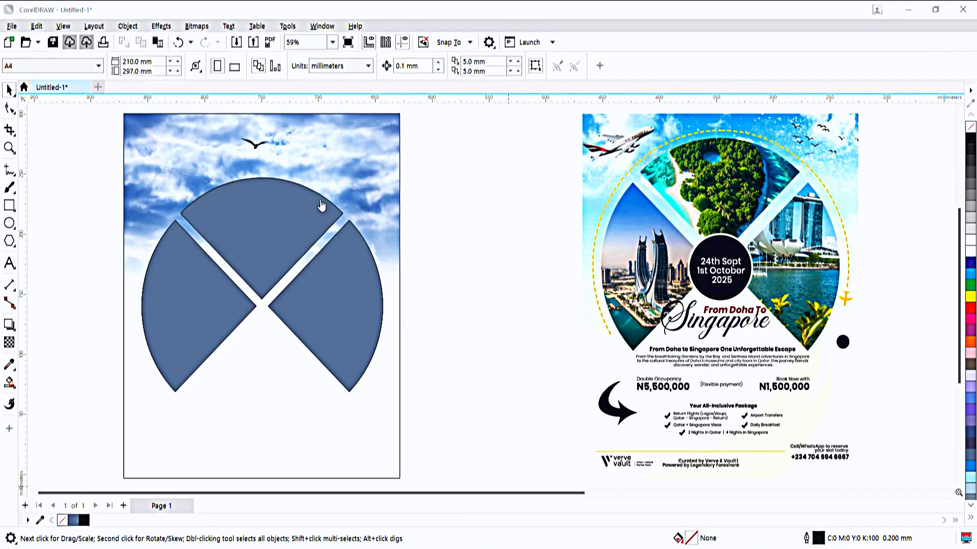
key(alt+Tab)
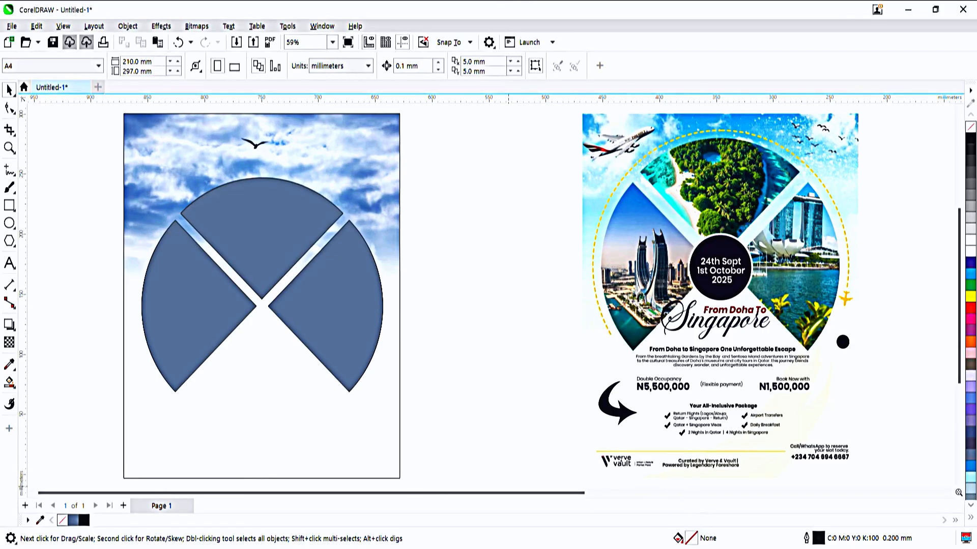
key(ctrl+v)
drag(906, 284, 111, 352)
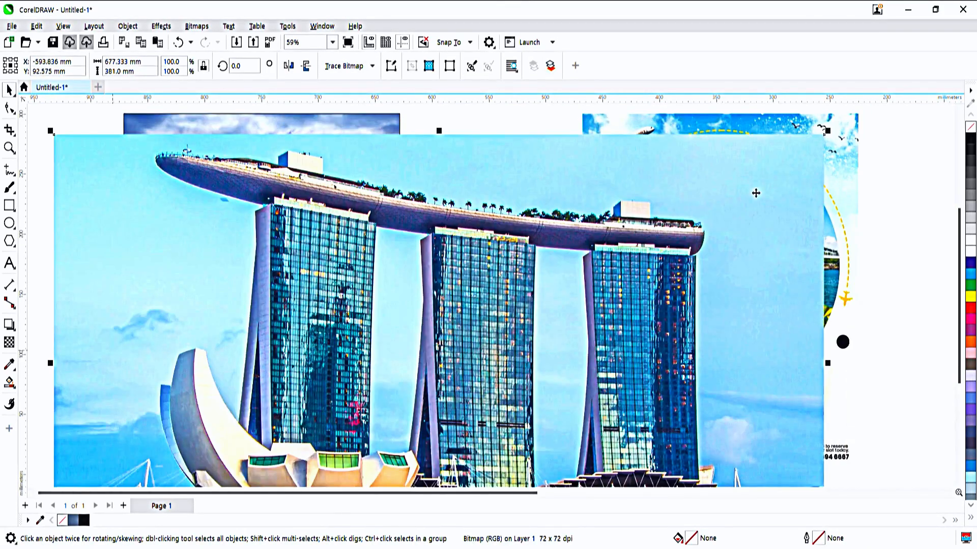
drag(834, 136, 554, 305)
drag(414, 362, 600, 286)
- PowerClip the hotel towers photo inside the right wedge
key(alt+c)
key(w)
key(p)
click(311, 318)
key(space)
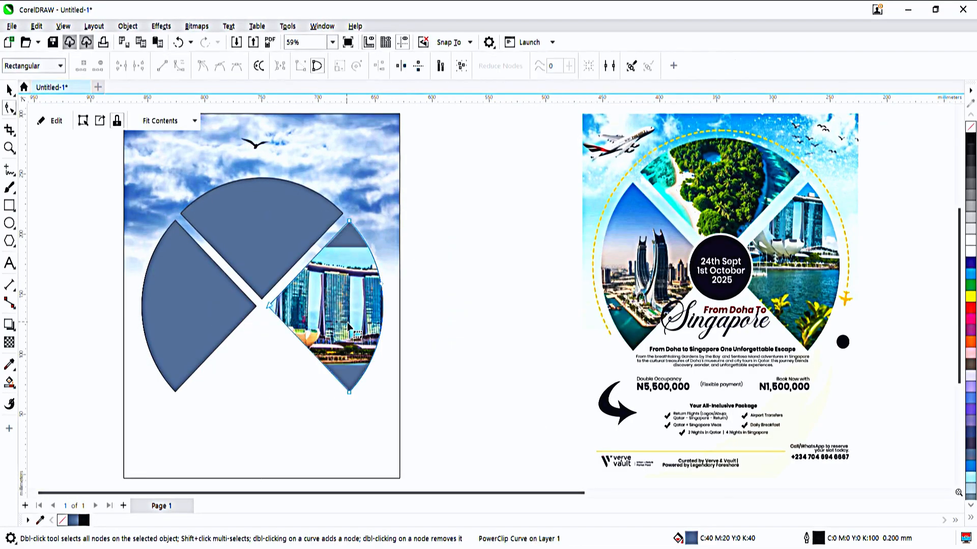
key(space)
- Edit the right wedge's PowerClip contents and enlarge the photo to about 225 mm wide
double_click(344, 320)
click(396, 338)
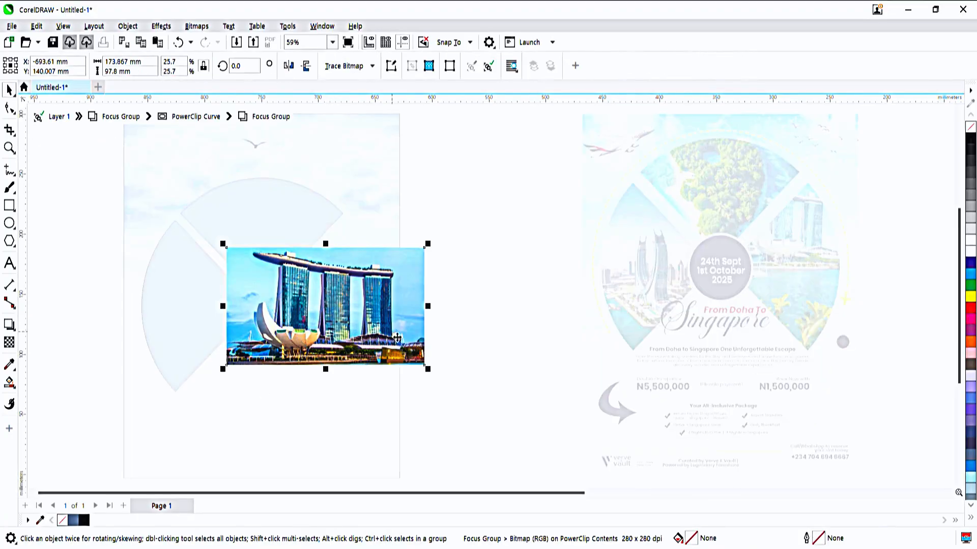
drag(434, 376, 459, 421)
ctrl+click(514, 365)
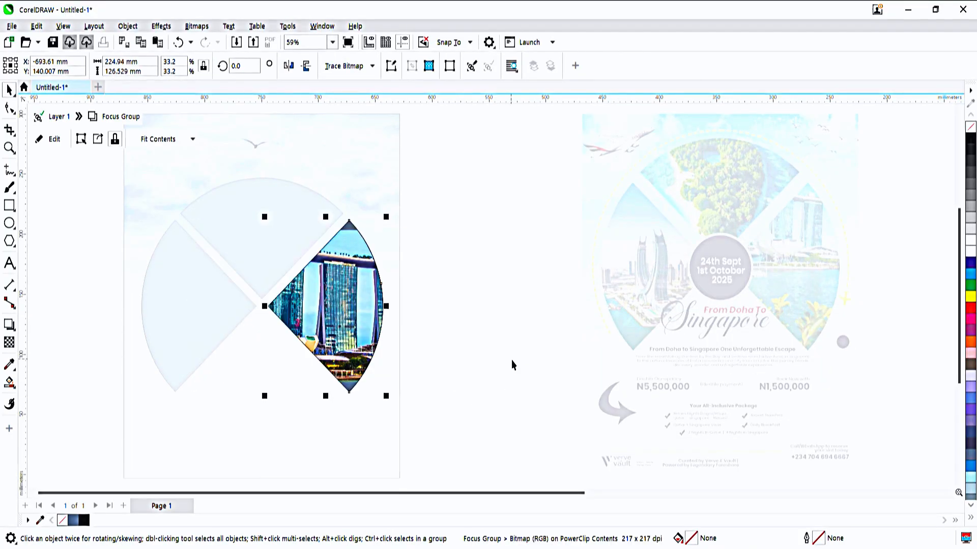
- Move the clipped photo up, enlarge it further and shift it right so it fills the wedge, then finish editing
ctrl+click(318, 310)
drag(355, 347, 356, 336)
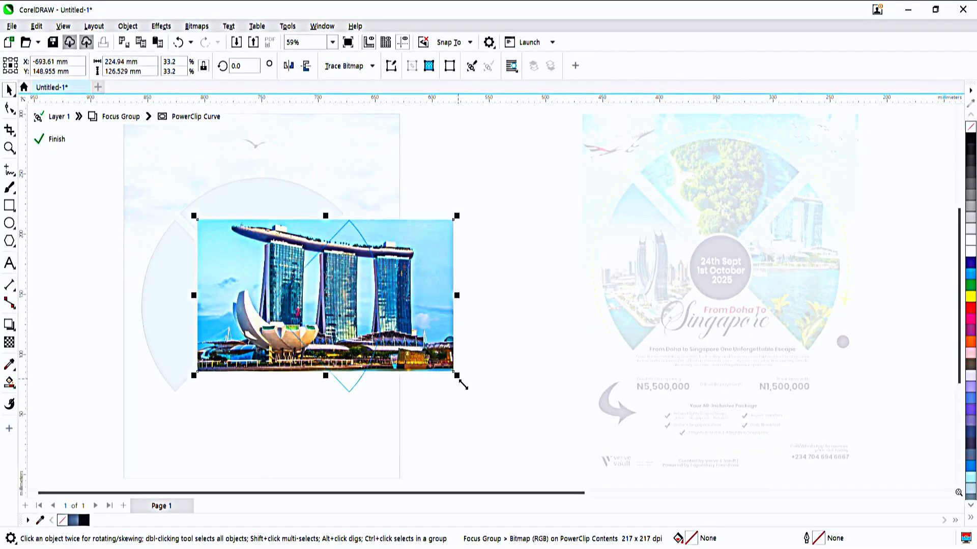
drag(462, 385, 506, 412)
drag(406, 348, 430, 348)
ctrl+click(559, 304)
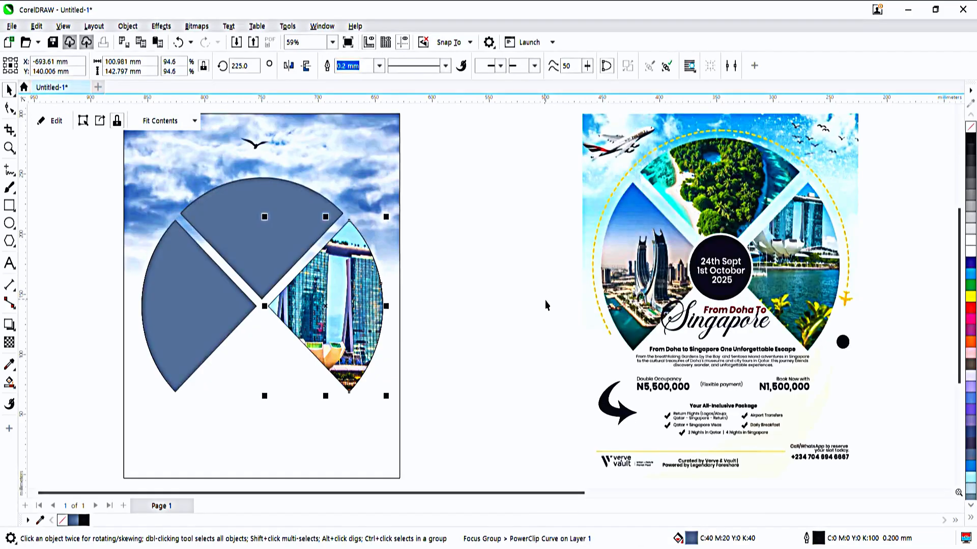
- Paste the tropical island photo, scale it to about 111 mm wide and place it beside the photo wedges
click(546, 305)
click(279, 242)
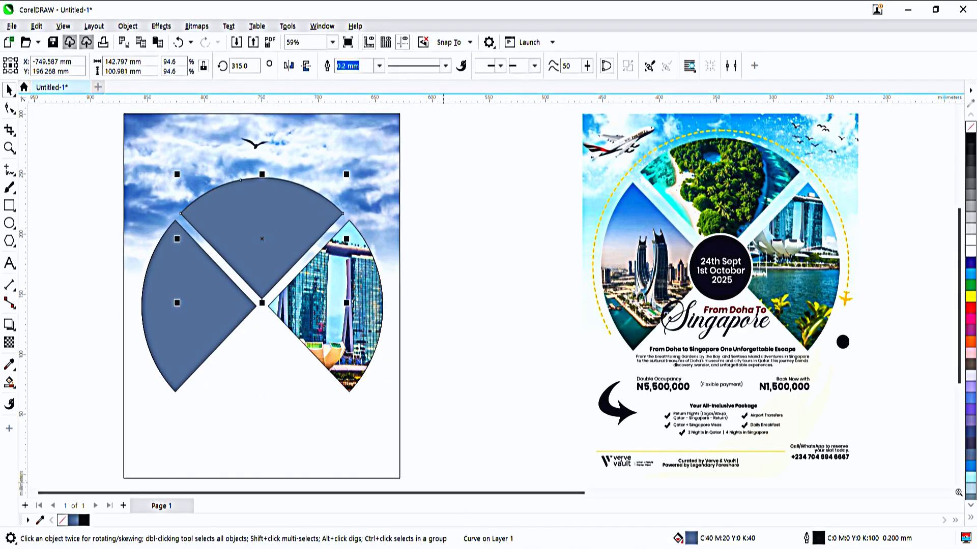
key(alt+Tab)
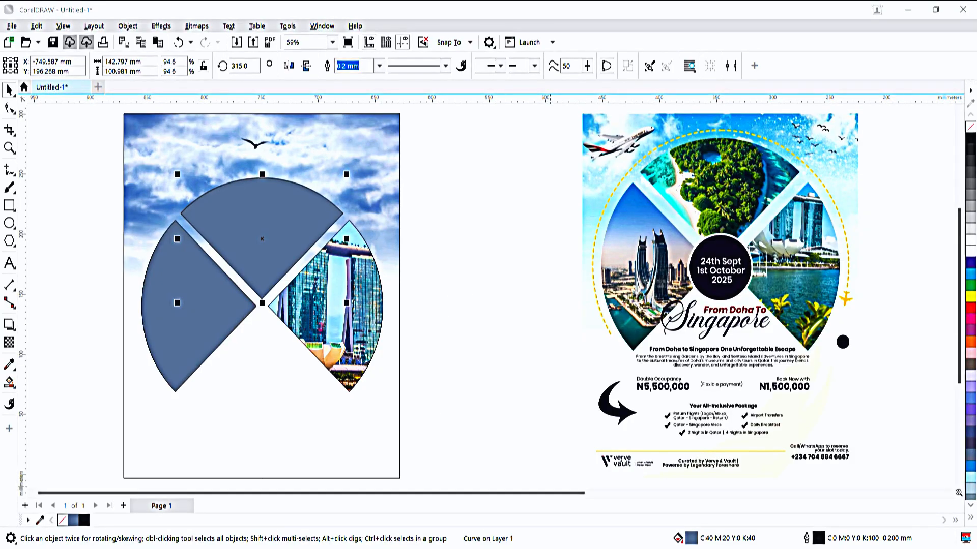
key(alt+Tab)
click(456, 331)
key(ctrl+v)
key(F4)
drag(753, 300, 235, 290)
key(F4)
drag(692, 131, 506, 244)
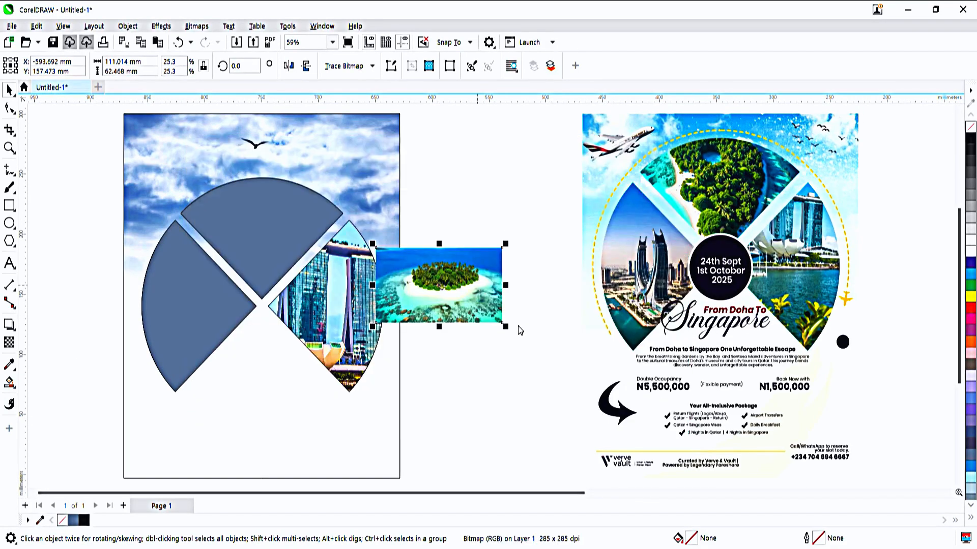
- PowerClip the island photo inside the upper wedge
key(alt+j)
key(w)
key(p)
click(285, 259)
- Edit the upper wedge's PowerClip contents and enlarge the island photo to about 175 mm wide
double_click(285, 259)
click(308, 270)
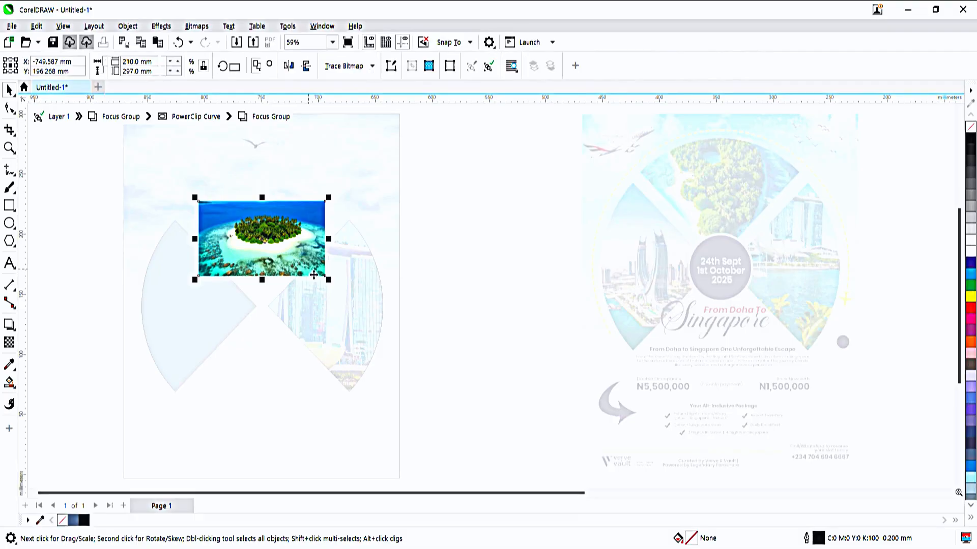
drag(332, 289, 367, 309)
double_click(457, 283)
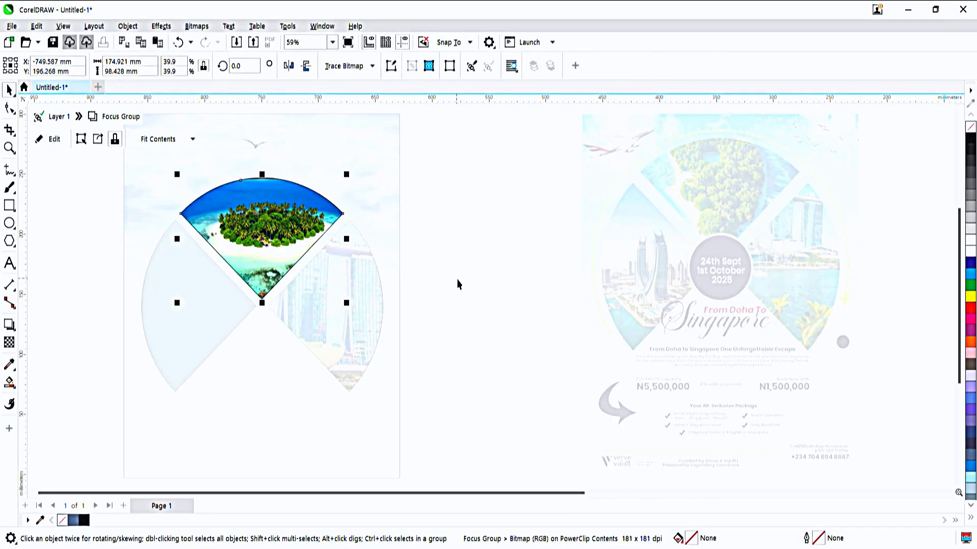
- Reopen the upper wedge's contents, enlarge the island photo to about 218 mm wide, shifting it slightly down and right, and finish editing
double_click(318, 240)
click(204, 201)
mouse_move(161, 176)
mouse_down()
mouse_move(134, 148)
mouse_move(146, 167)
mouse_up()
drag(374, 311, 409, 336)
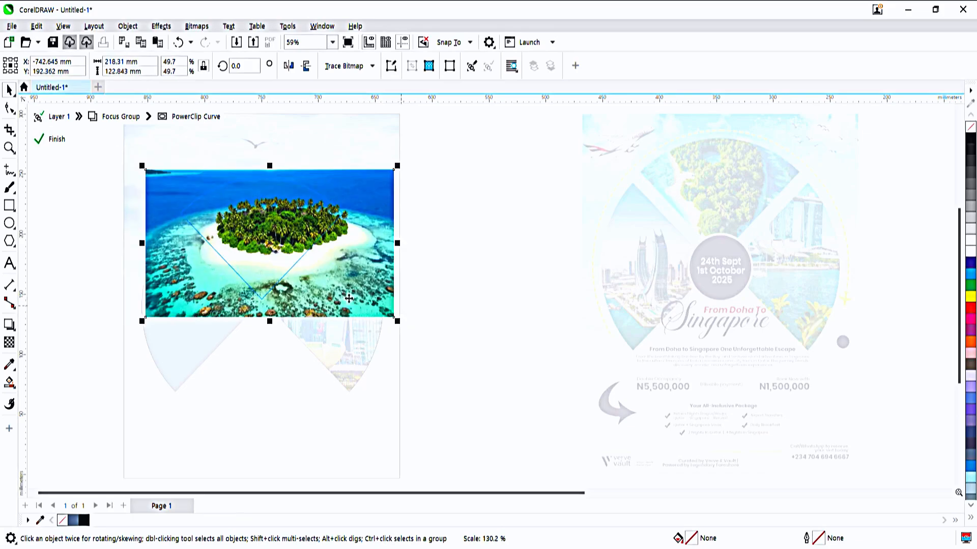
double_click(464, 245)
click(466, 246)
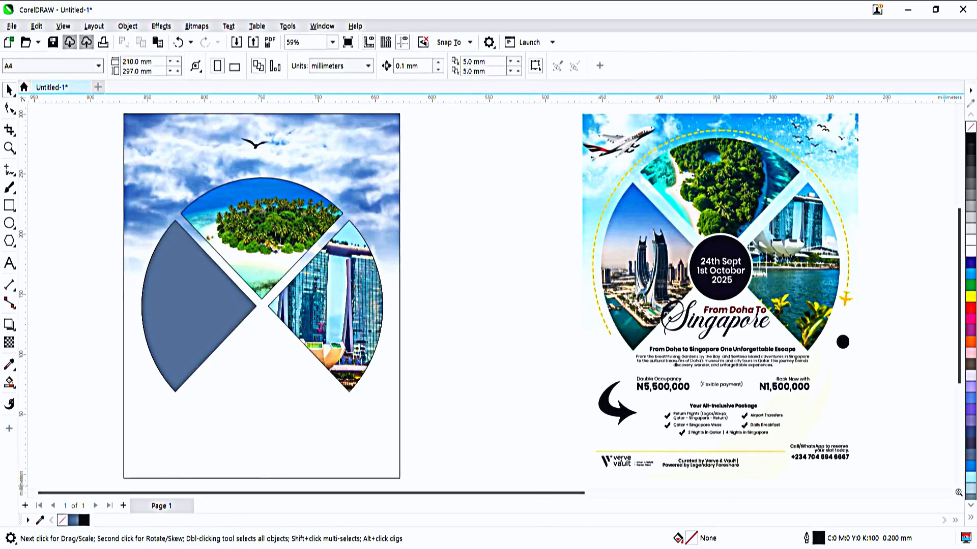
- Paste the photo of the curved twin towers and scale it to about 79 mm wide
key(alt+Tab)
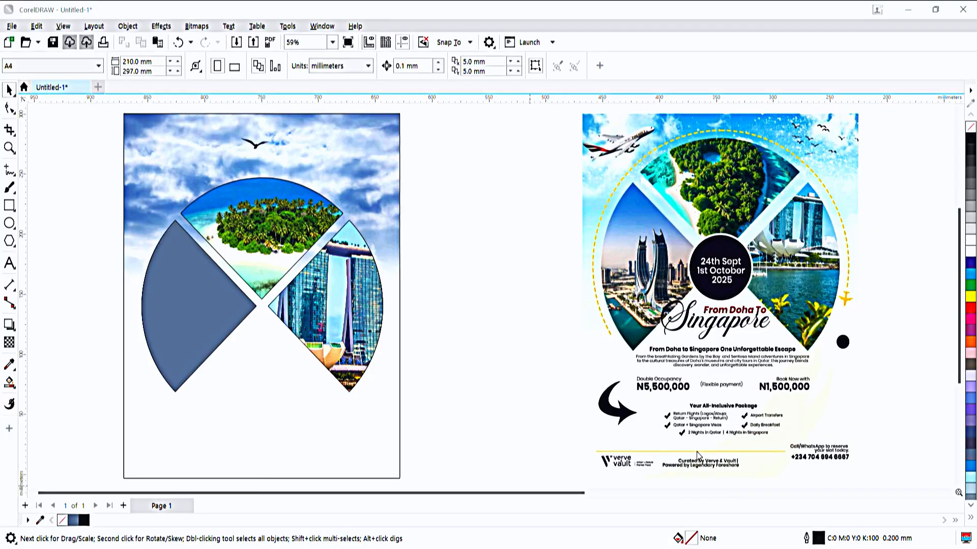
click(493, 301)
key(ctrl+v)
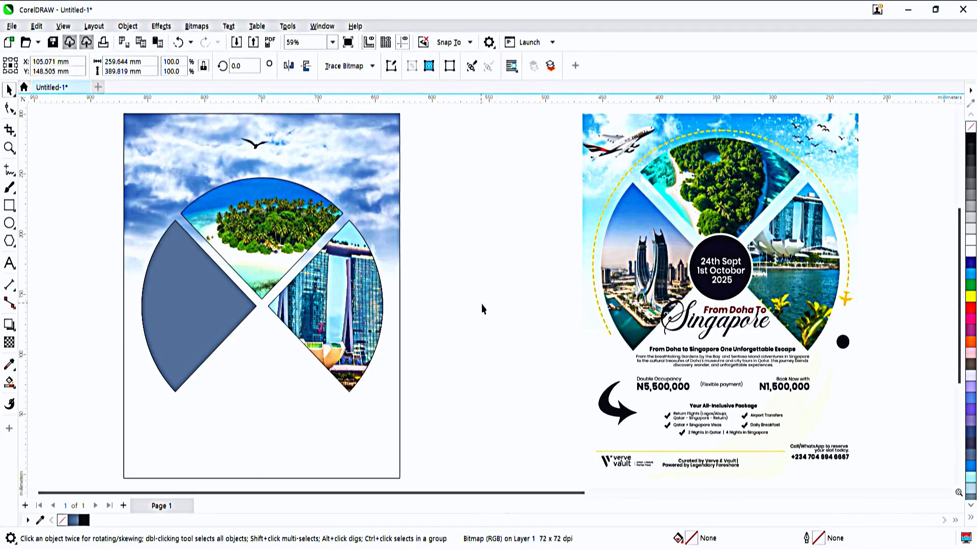
key(F4)
drag(848, 290, 237, 324)
key(F4)
drag(519, 118, 437, 239)
- PowerClip the twin towers photo inside the left wedge and open its contents for editing
key(F4)
drag(387, 356, 203, 306)
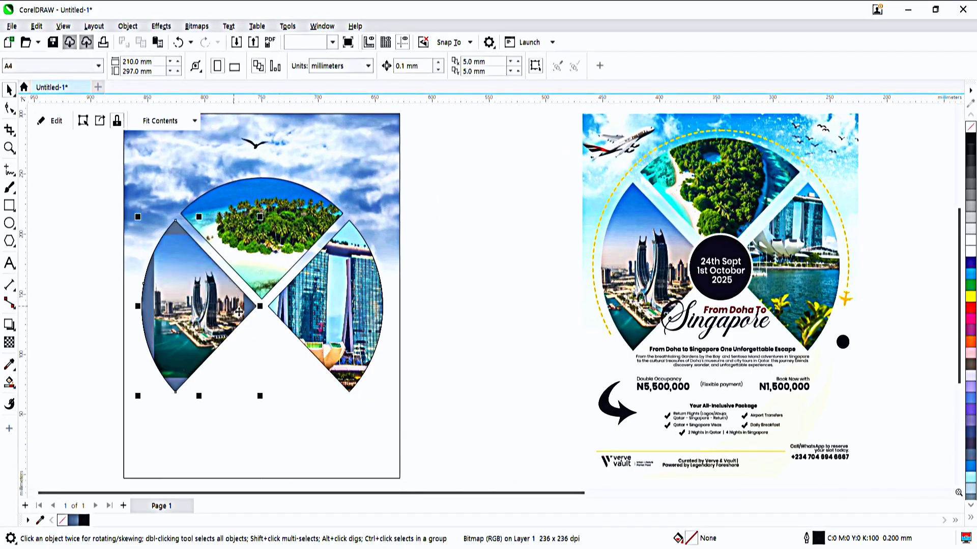
double_click(203, 306)
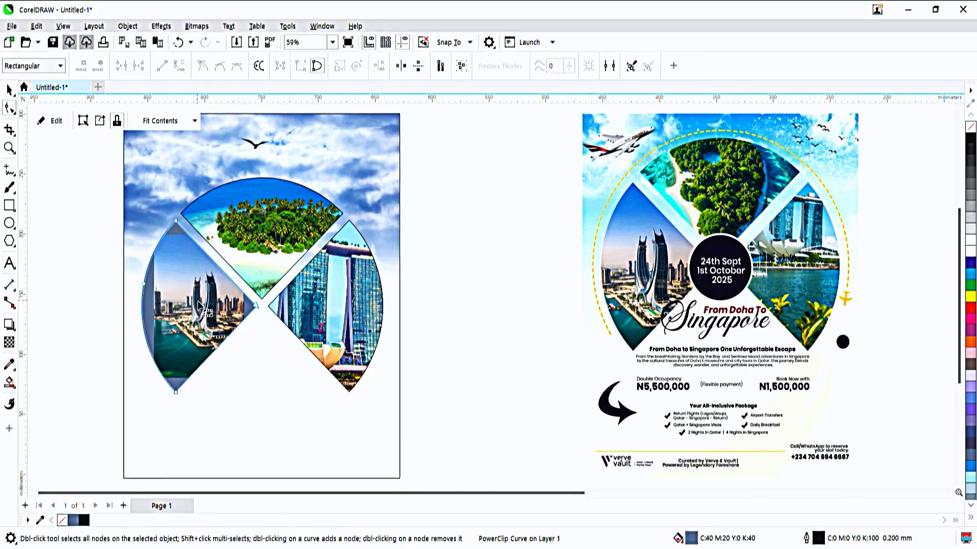
click(198, 305)
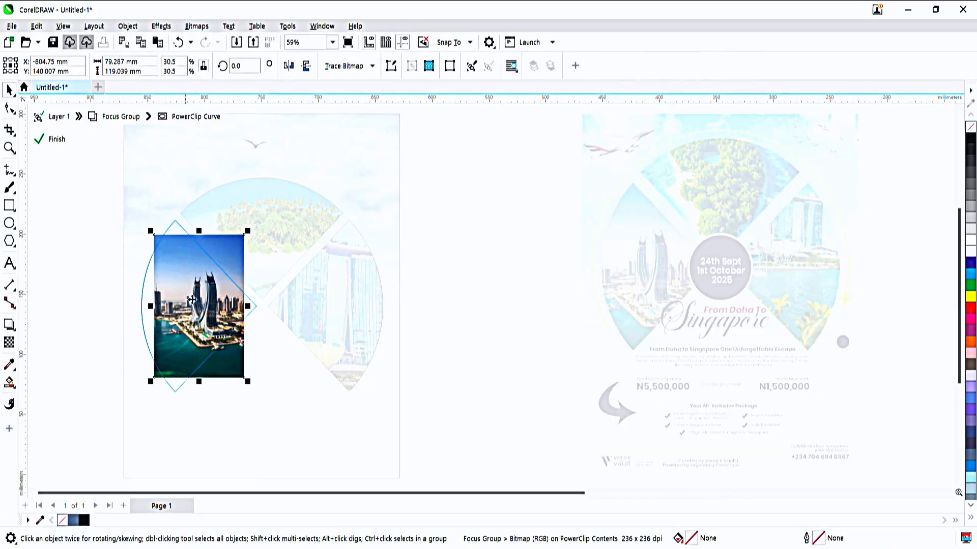
- Enlarge the clipped twin towers photo to about 134 mm wide, position it to fill the left wedge and finish editing
drag(198, 305, 153, 287)
drag(203, 351, 351, 471)
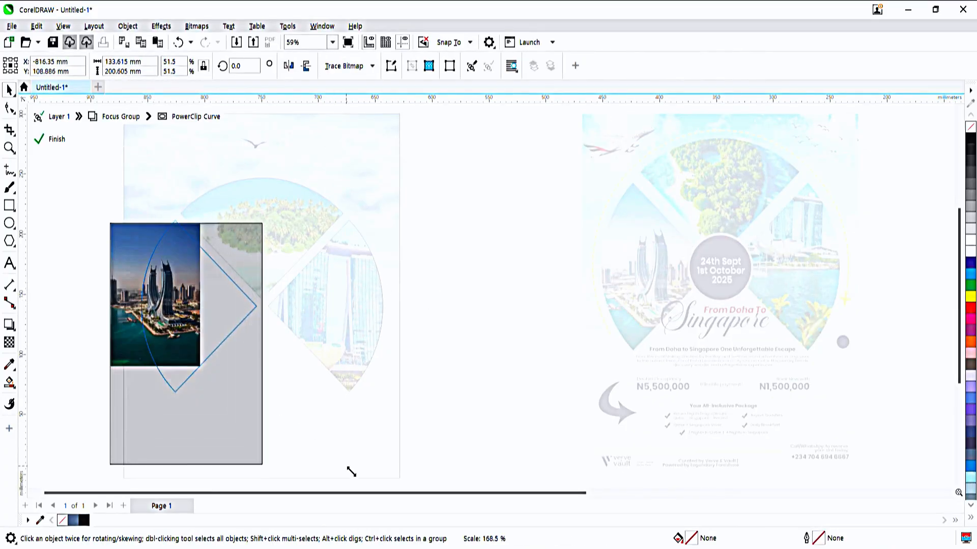
drag(236, 402, 236, 373)
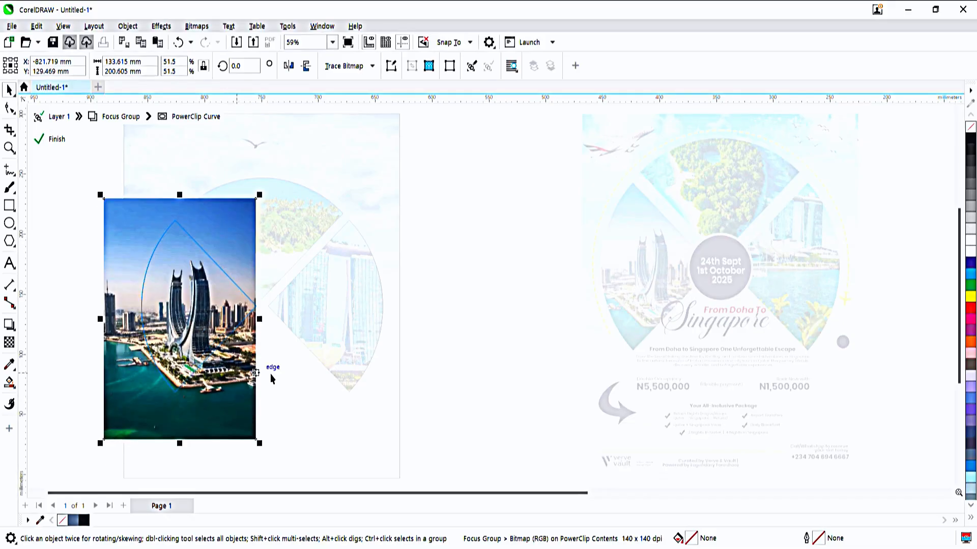
double_click(441, 346)
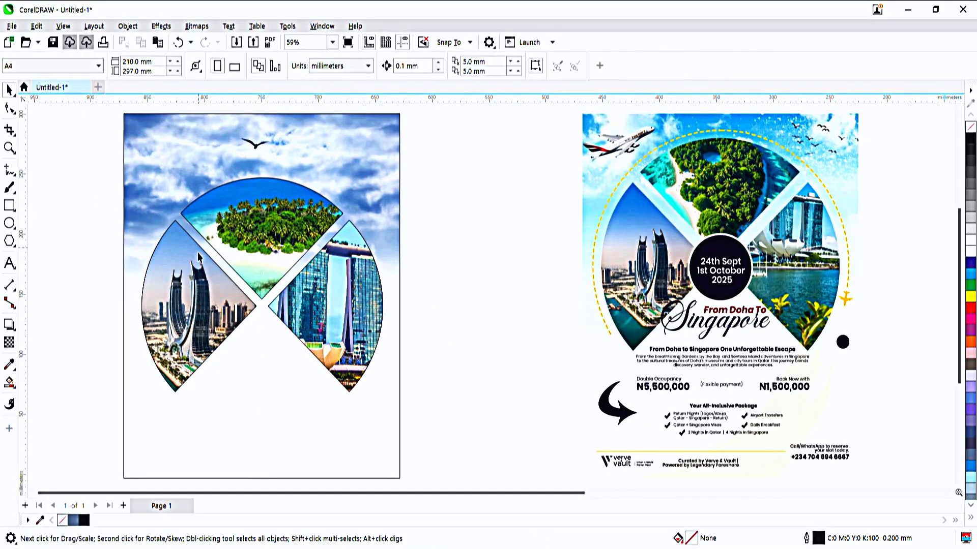
- Remove the outlines from the three photo wedges
click(199, 256)
right_click(970, 126)
click(463, 192)
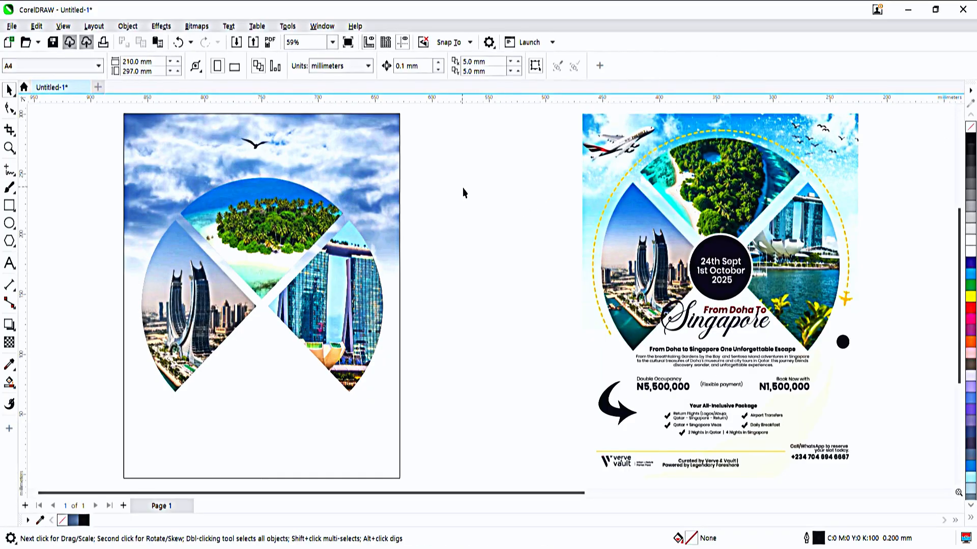
- Draw a circle about 70 mm across where the wedges meet and centre it on the sky background
click(12, 226)
drag(221, 272, 305, 358)
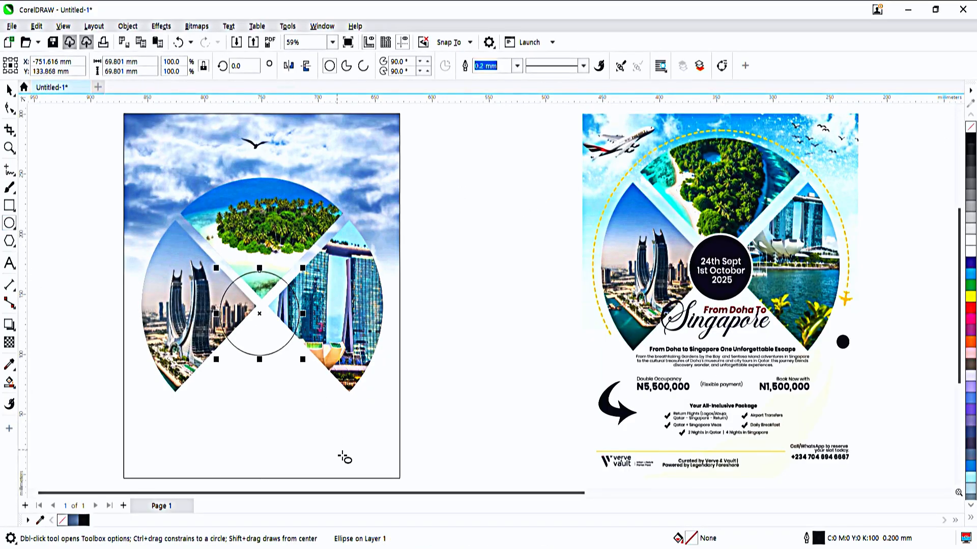
key(space)
shift+click(341, 455)
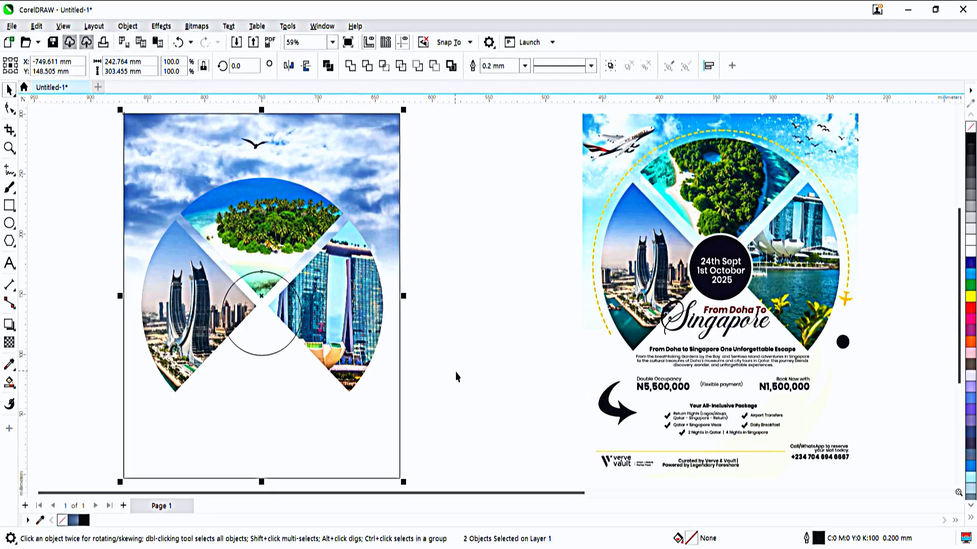
shift+click(294, 348)
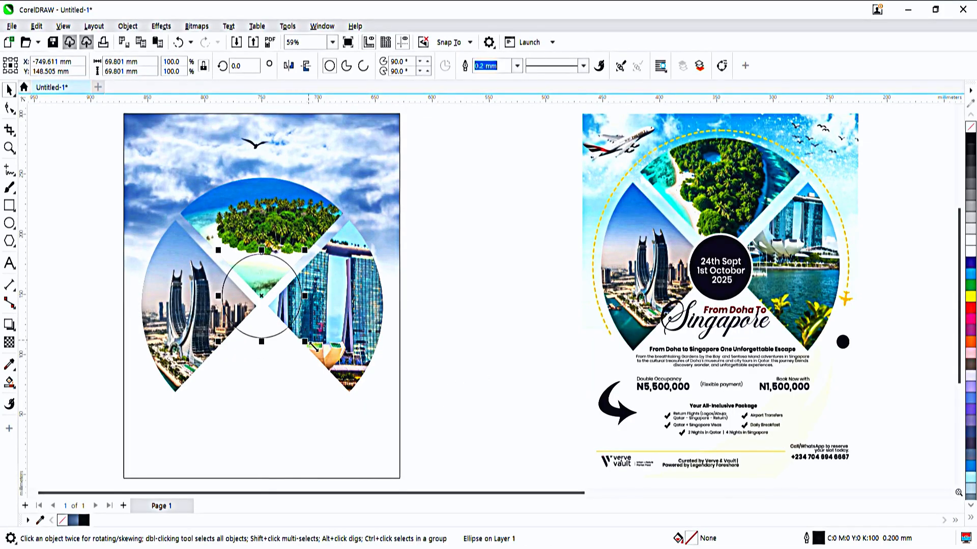
- Shrink the circle to about 63 mm, fill it white and add a concentric copy about 61 mm across
drag(314, 347, 308, 341)
click(971, 249)
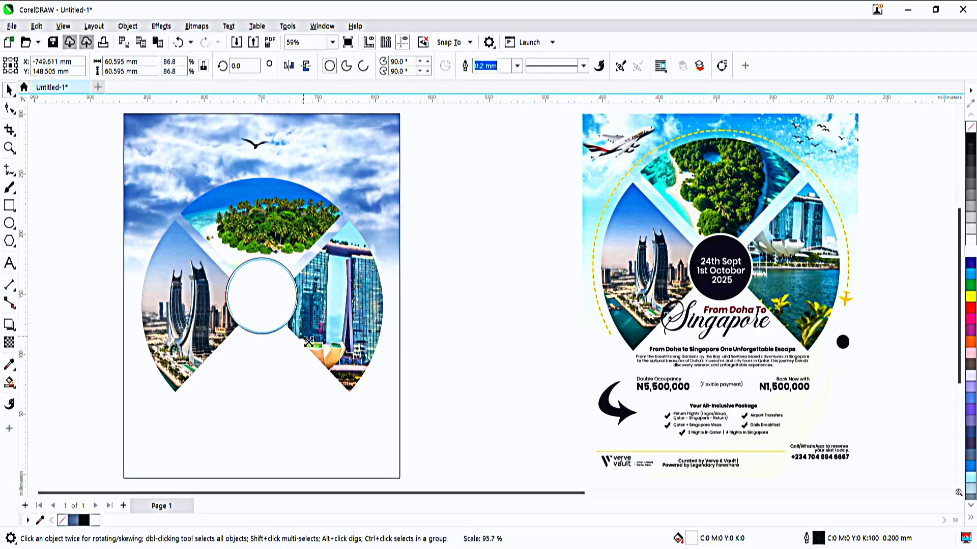
- Fill the inner circle with the dark navy #0D001E sampled from the reference flyer's date circle
key(F7)
click(10, 370)
click(713, 291)
click(265, 293)
key(space)
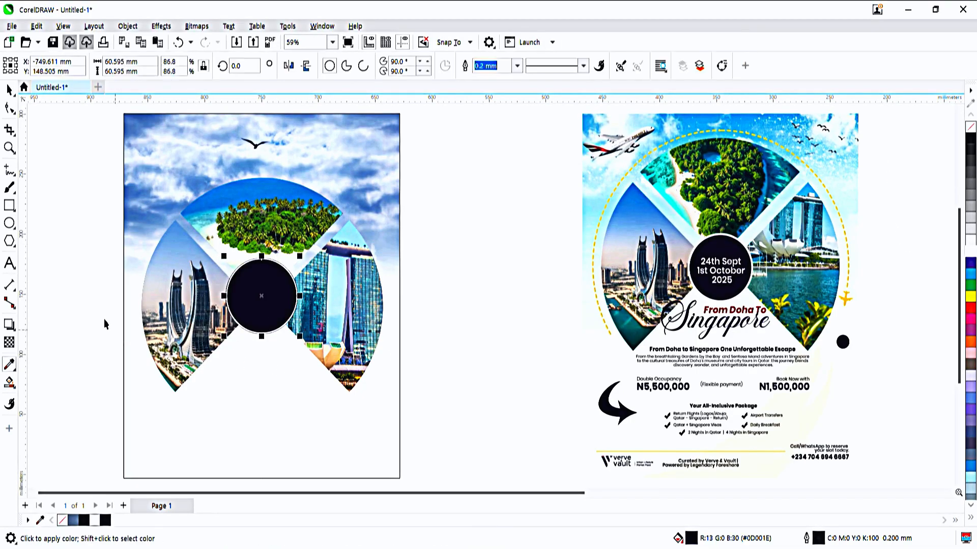
- Remove the outlines from both centre circles
drag(87, 203, 320, 338)
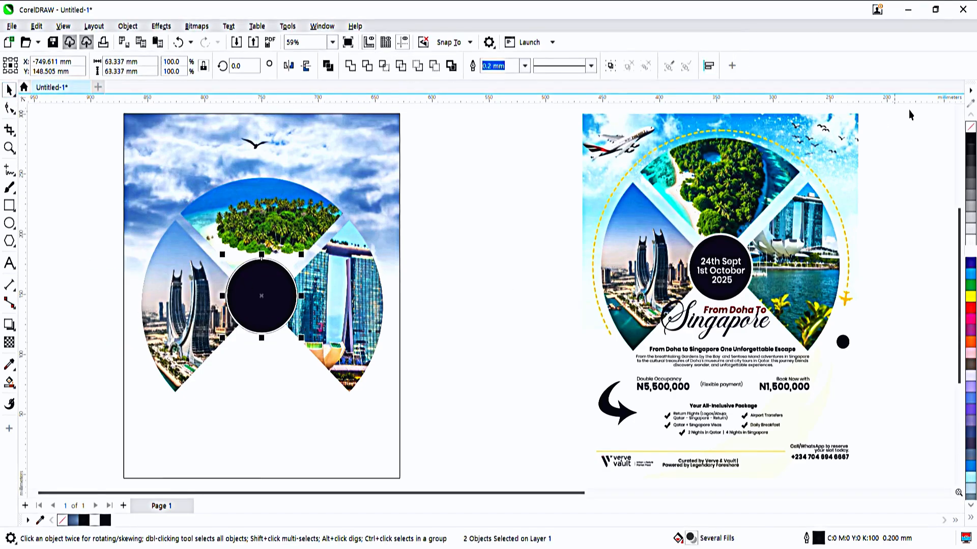
right_click(970, 127)
click(508, 235)
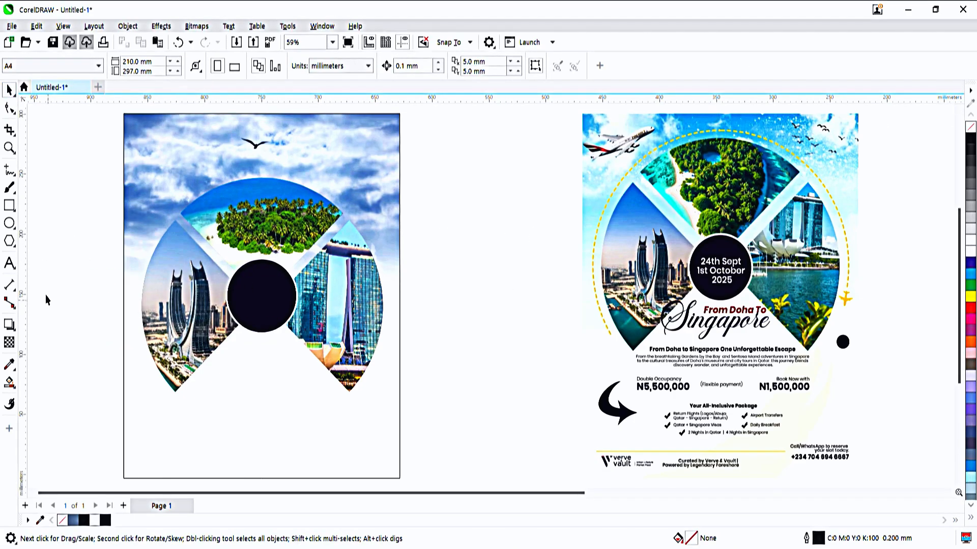
- Draw a 270° arc about 198 mm across and move it over the photo wedges
click(9, 223)
drag(359, 176, 591, 421)
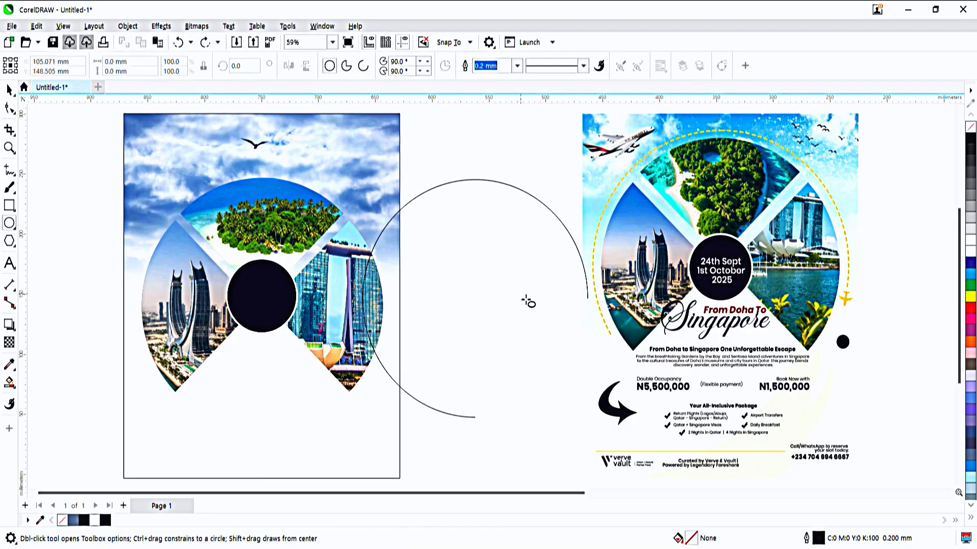
key(space)
drag(475, 301, 238, 295)
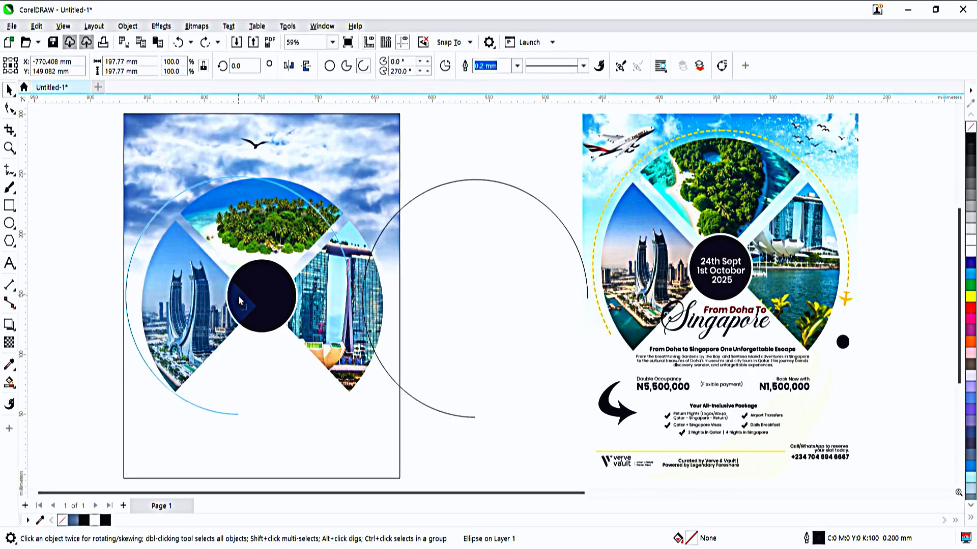
- Rotate the arc to about 311° so its gap faces down and shift it around the wedges
click(330, 233)
drag(356, 170, 406, 303)
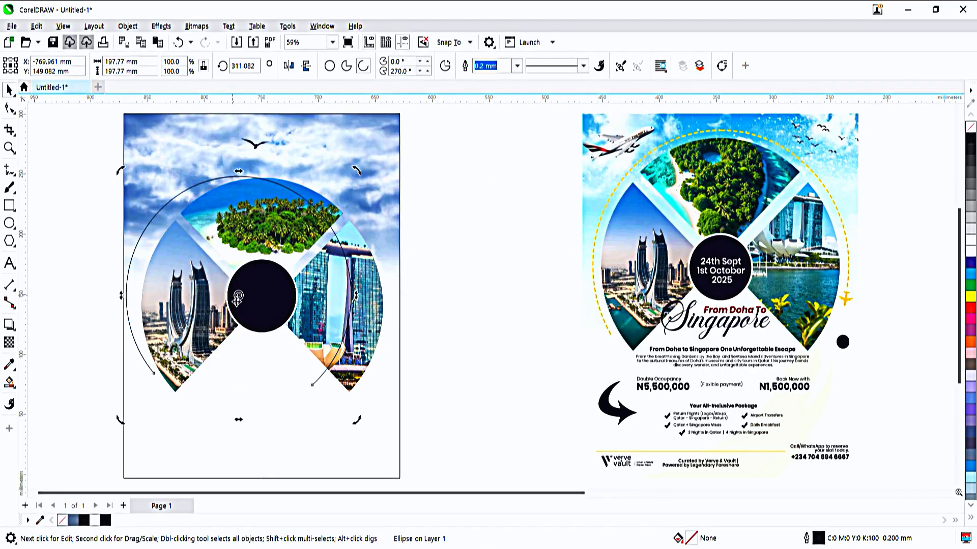
drag(240, 296, 264, 290)
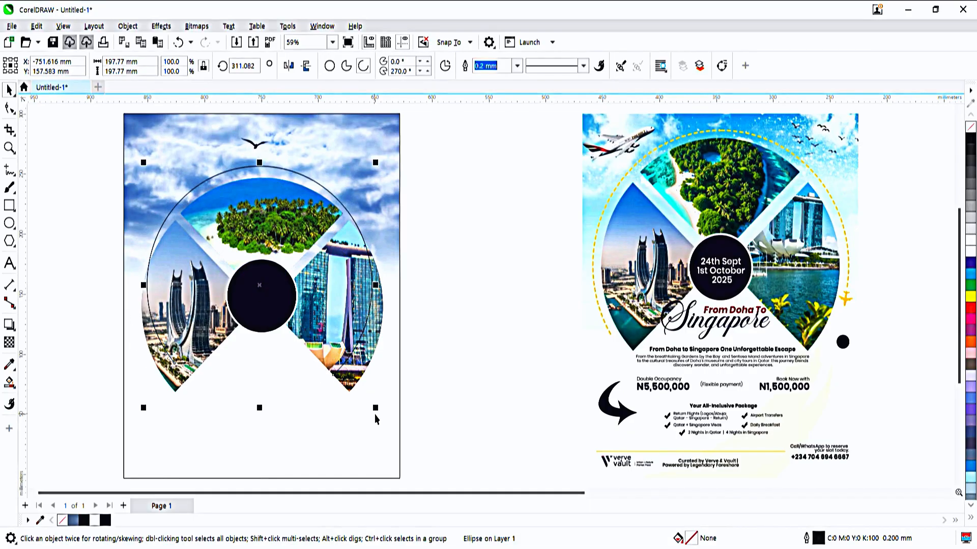
- Enlarge the arc to 124% and centre it on the sky background
drag(377, 410, 404, 441)
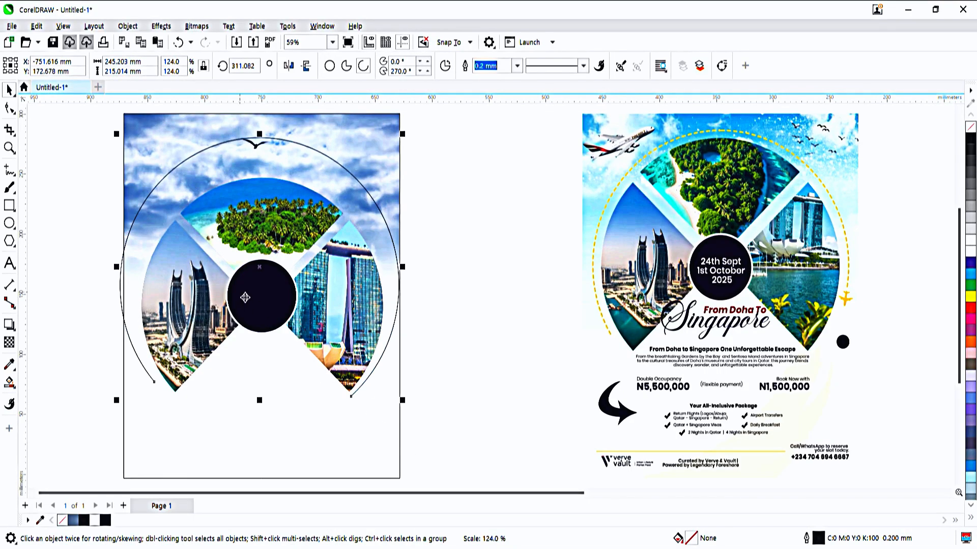
drag(260, 289, 265, 276)
shift+click(352, 144)
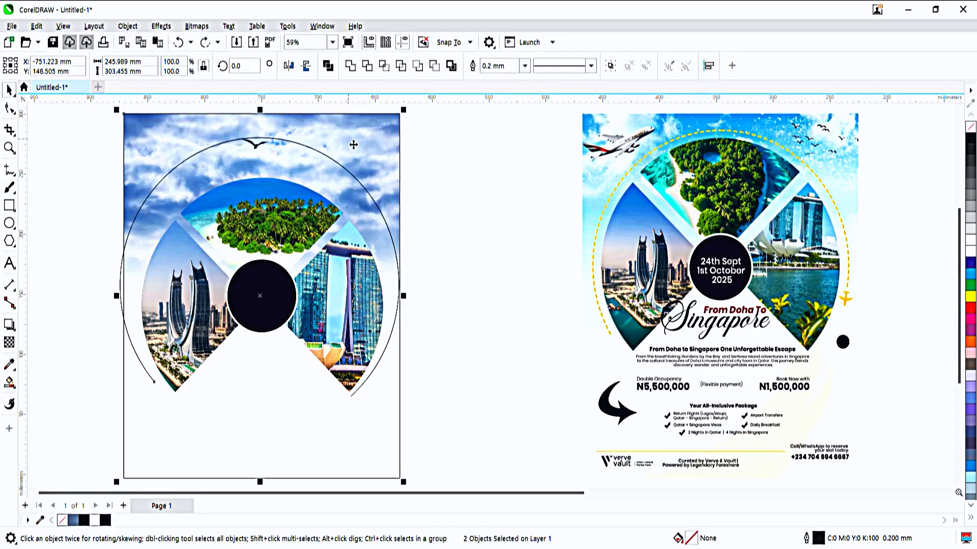
key(c)
key(e)
click(465, 186)
- Shorten the arc to run from 45° to 240°, scale it to about 232 mm wide and keep it an open arc
click(394, 282)
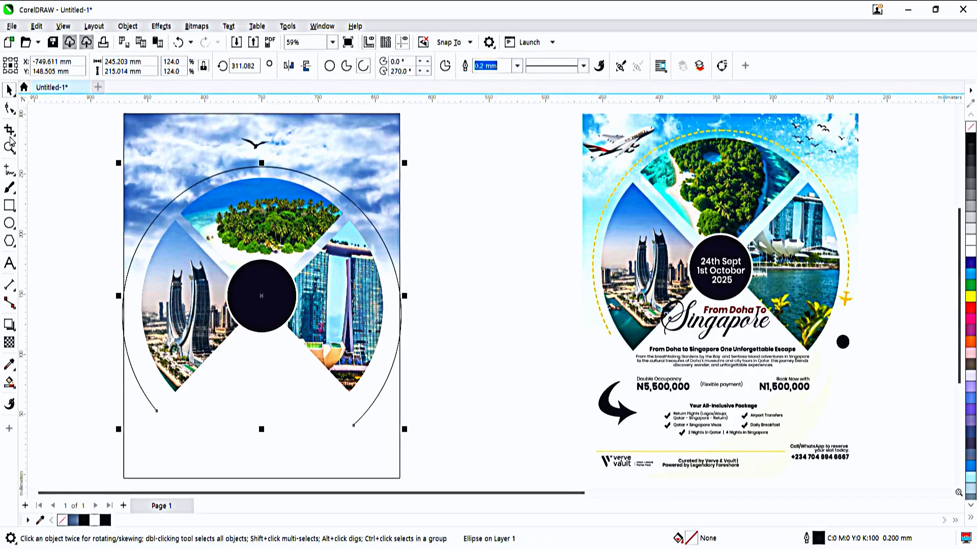
key(F10)
drag(158, 411, 141, 379)
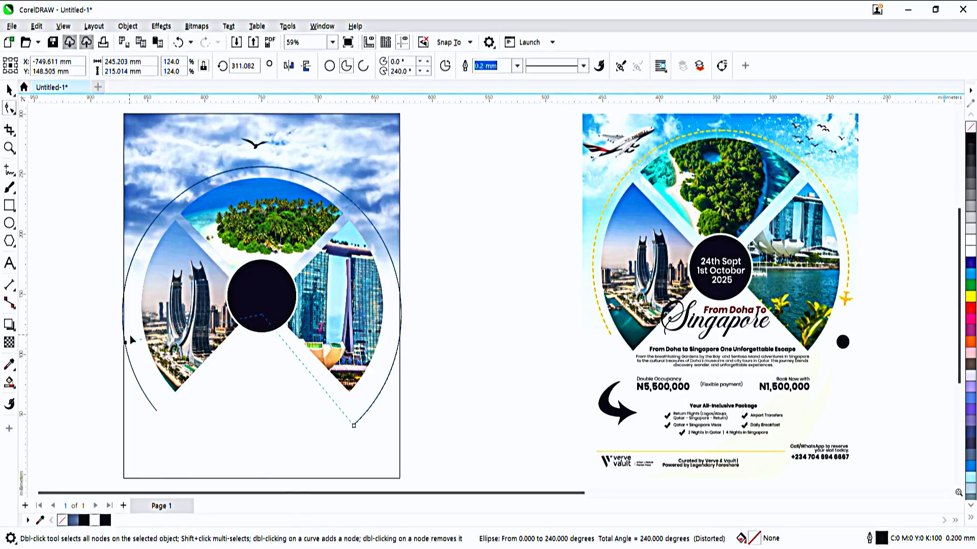
drag(354, 425, 399, 344)
key(space)
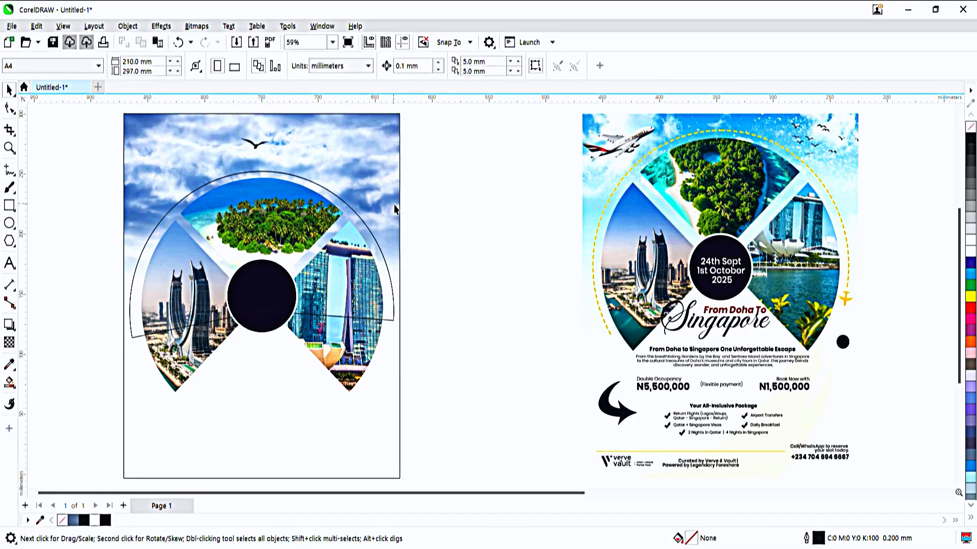
click(364, 66)
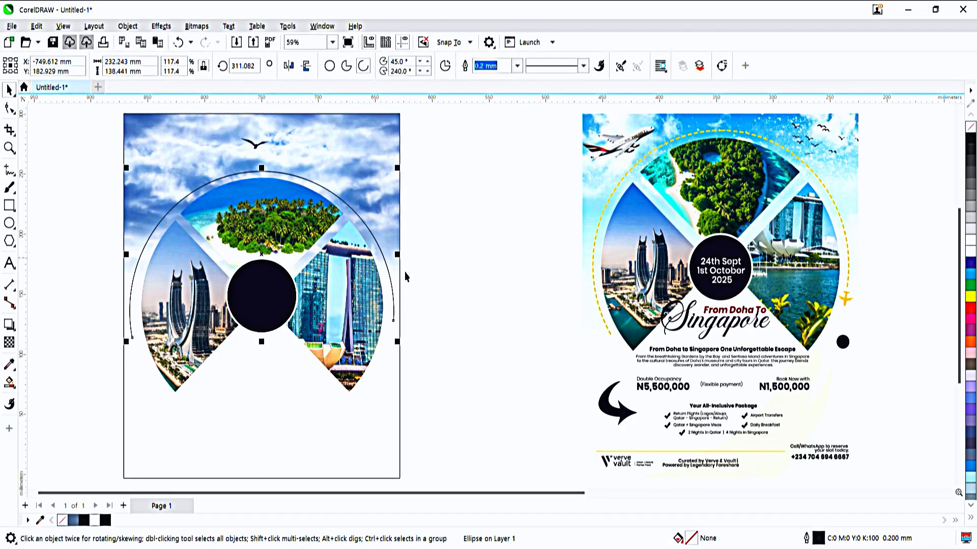
- Rotate the arc to about 309.6° so its ends are level and centre it horizontally on the background
click(295, 290)
shift+click(354, 150)
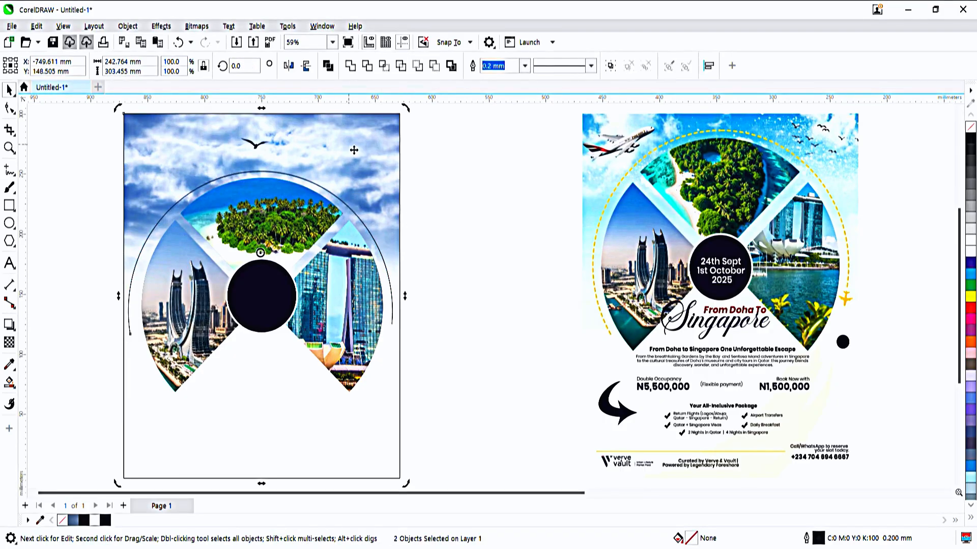
click(425, 185)
click(375, 231)
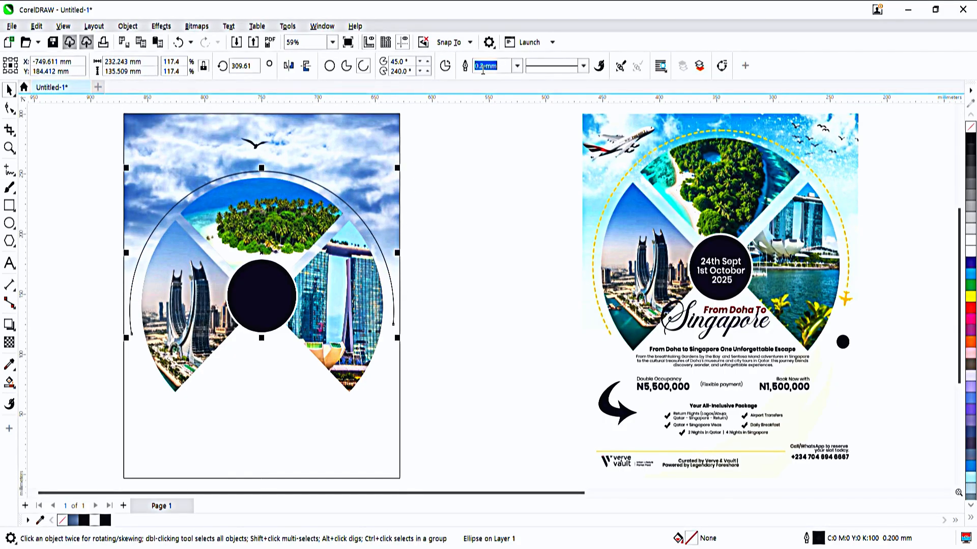
- Give the arc around the wedges a dotted outline style and set its outline width to 1.0 mm
click(554, 225)
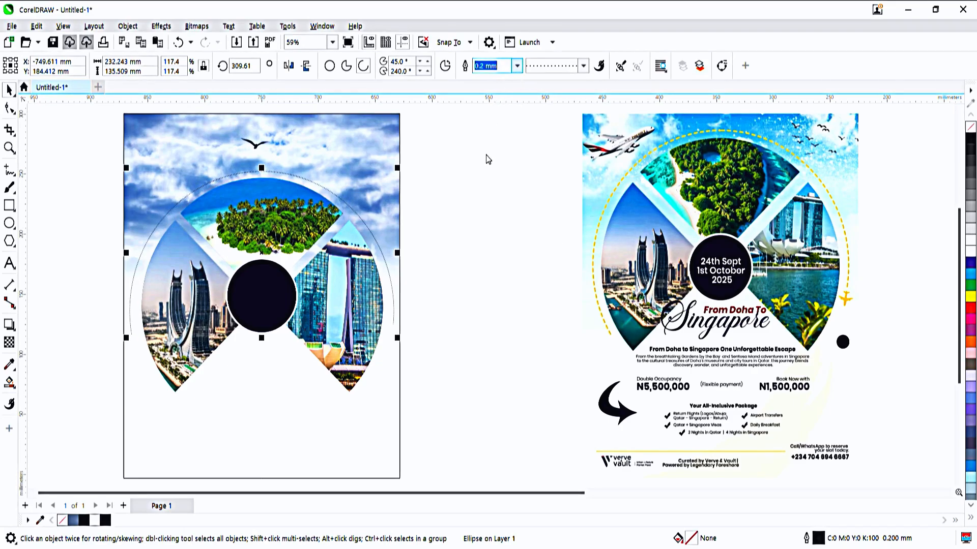
text(1.5)
key(Return)
click(517, 66)
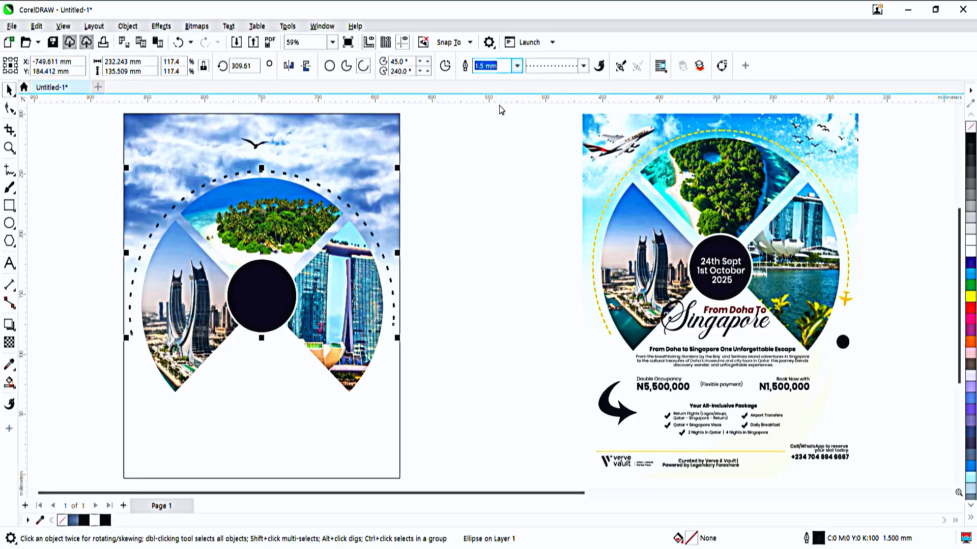
click(486, 151)
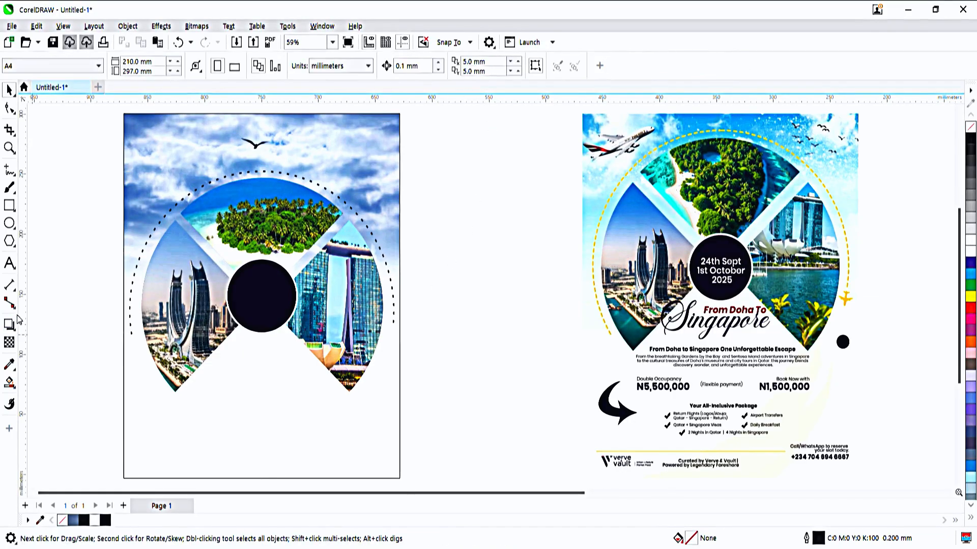
- Sample the yellow from the reference flyer, apply it to the dotted arc's outline and set the outline width to 1.5 mm
click(9, 366)
click(850, 309)
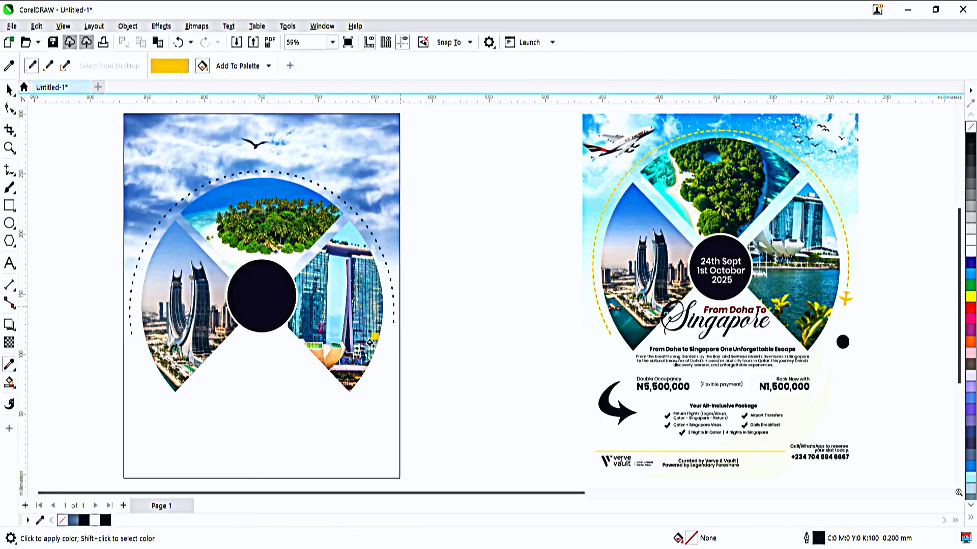
click(191, 405)
key(ctrl+z)
click(133, 338)
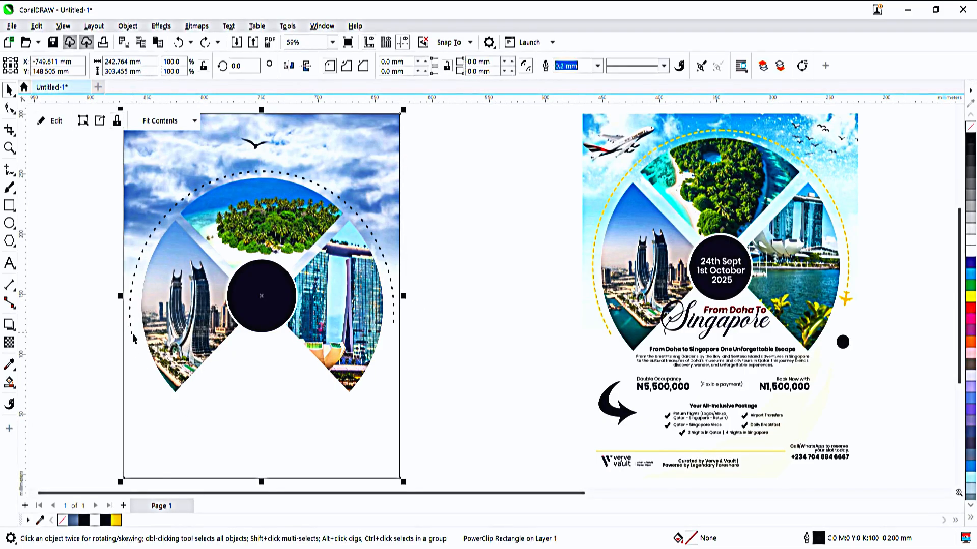
click(131, 333)
right_click(117, 520)
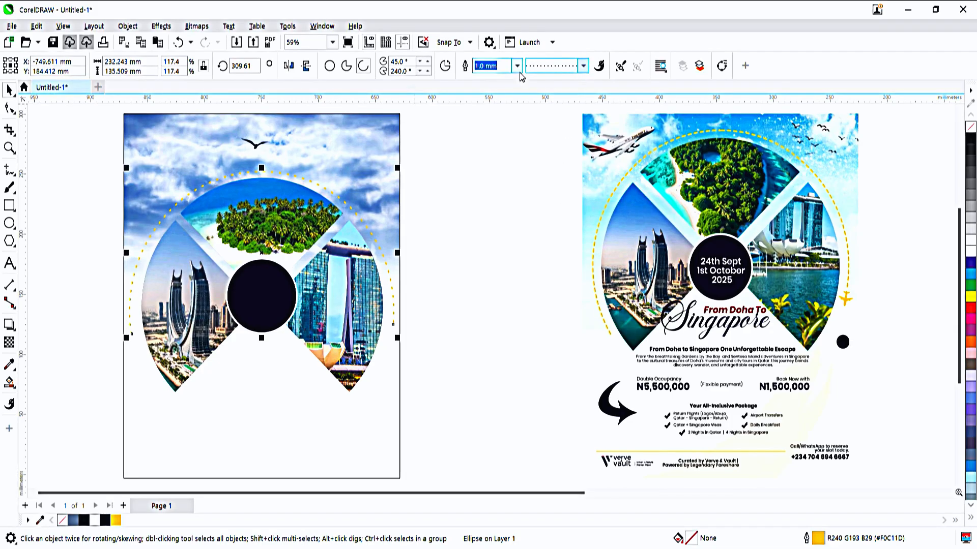
text(1.5)
key(Return)
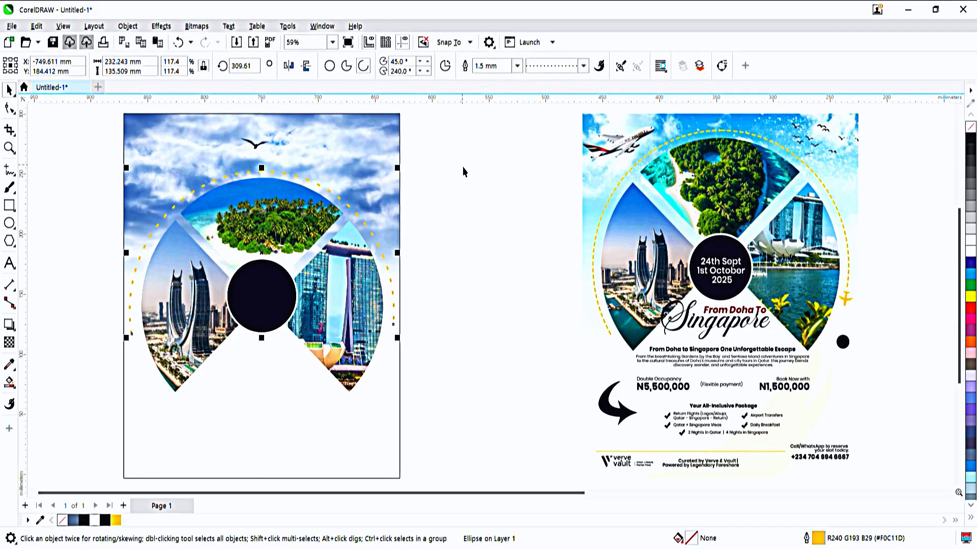
- Open the background frame's contents, adjust the sky photo's vertical transparency fade toward its lower part, and finish editing
double_click(344, 413)
click(291, 214)
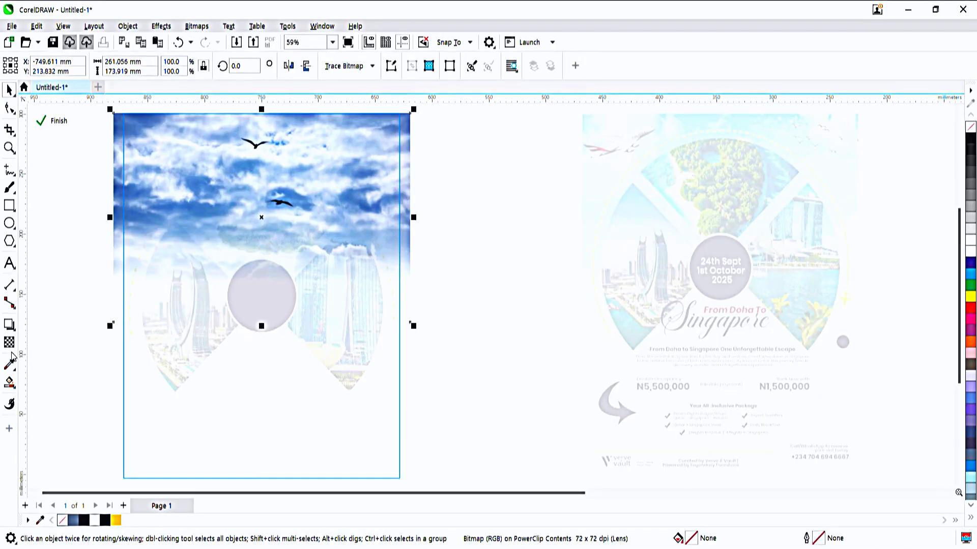
click(8, 324)
click(9, 342)
drag(246, 208, 245, 321)
key(space)
ctrl+click(48, 262)
click(503, 250)
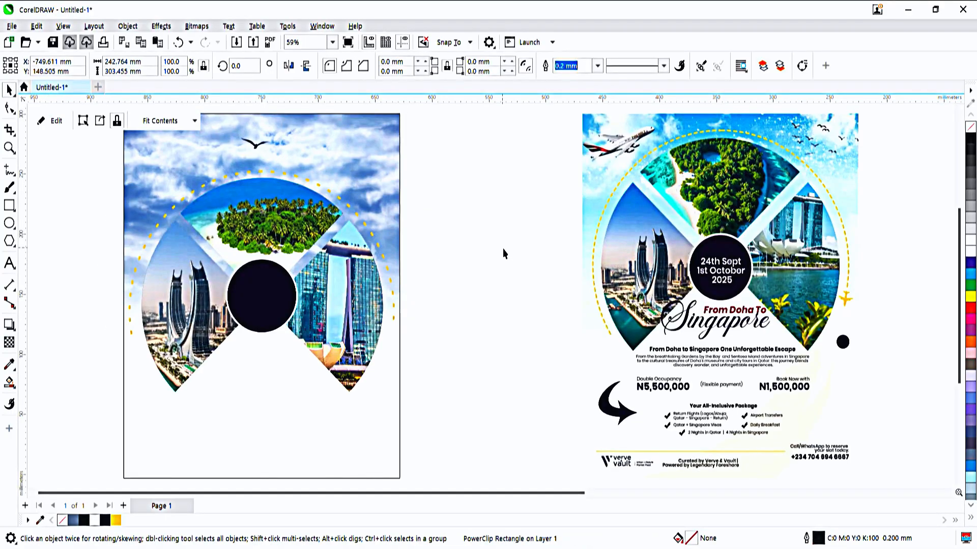
- Select the three wedges, centre circle and dotted arc together and enlarge them to about 234 mm wide
click(395, 319)
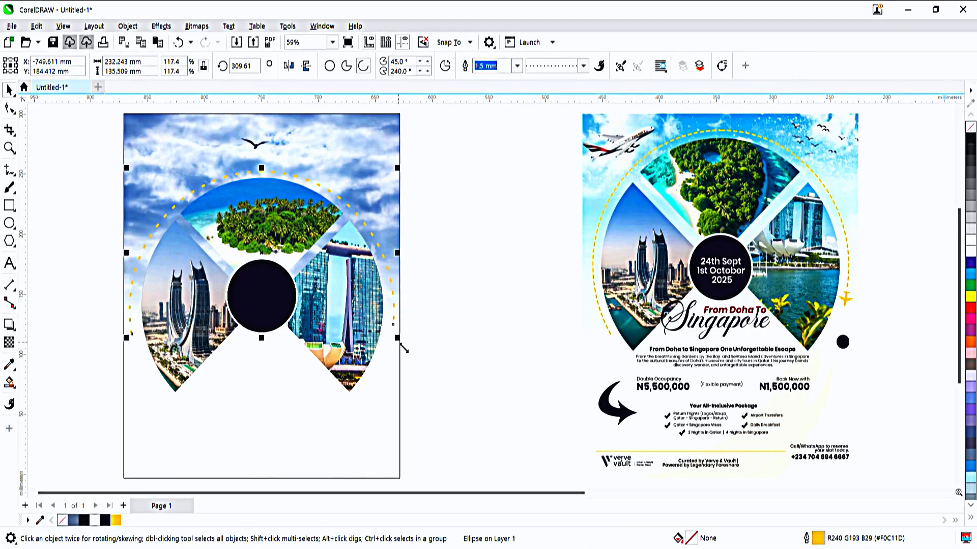
click(443, 305)
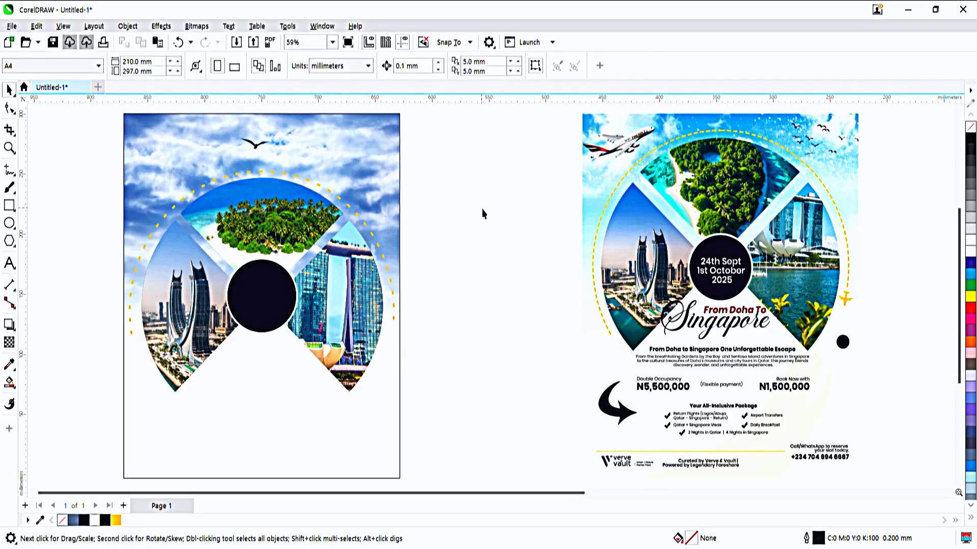
drag(98, 425, 98, 423)
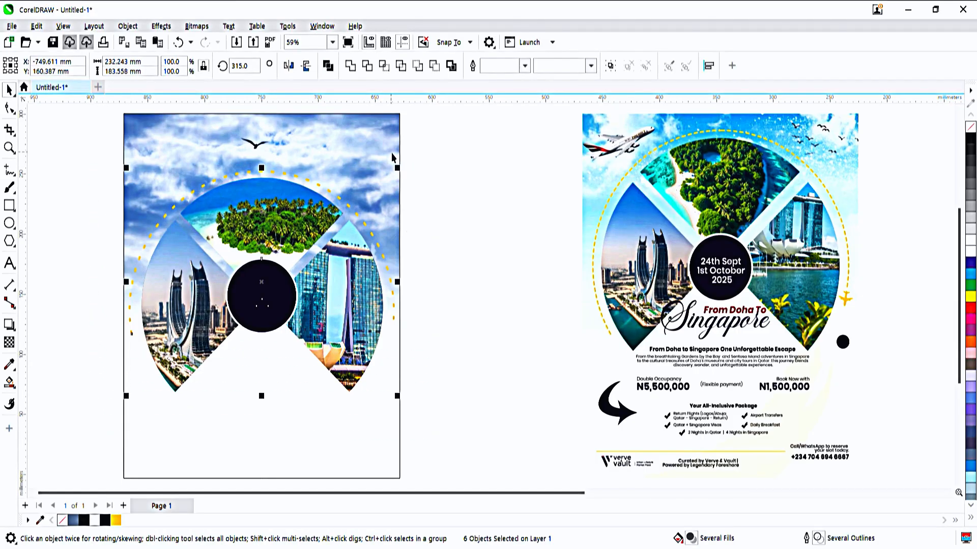
drag(398, 168, 401, 167)
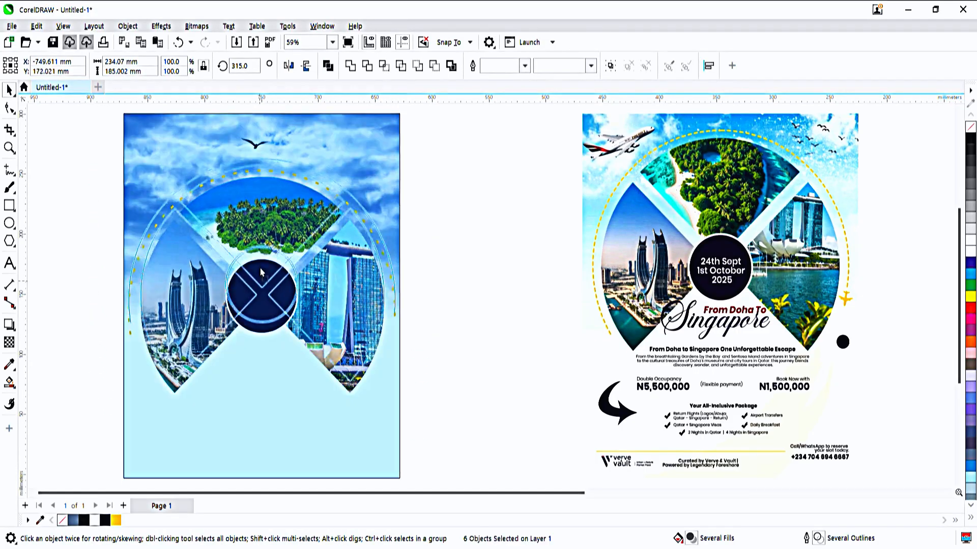